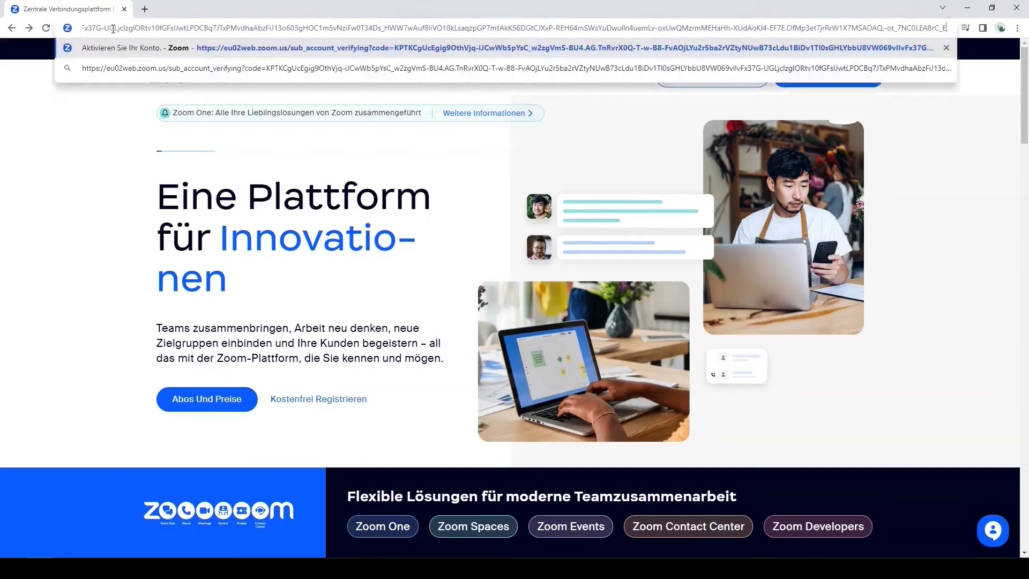
Step: Load the Zoom account verification URL to reach the activation page
key(Return)
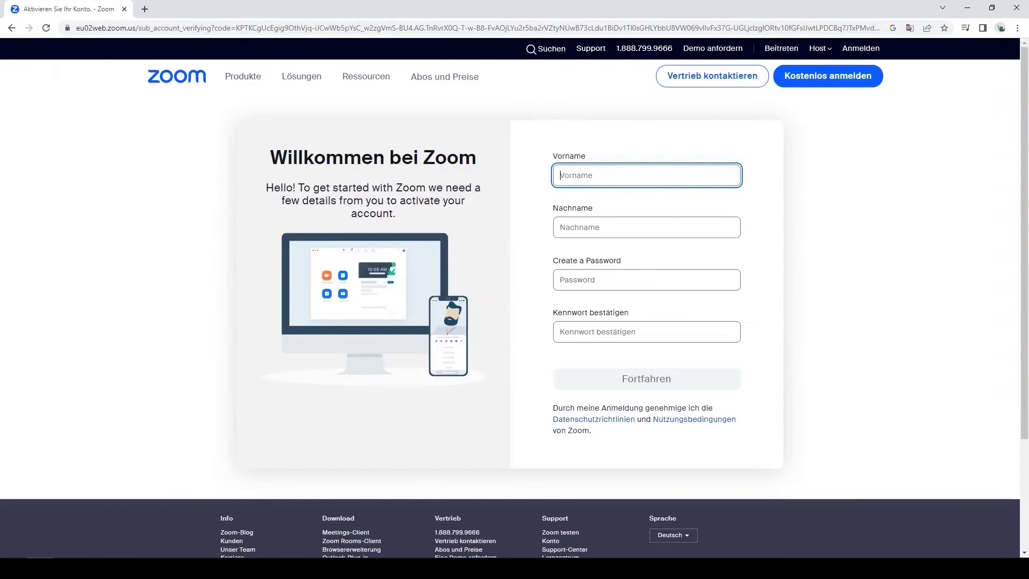
Step: Activate the Zoom account with the owner's first and last name and a confirmed password
click(591, 174)
key(Tab)
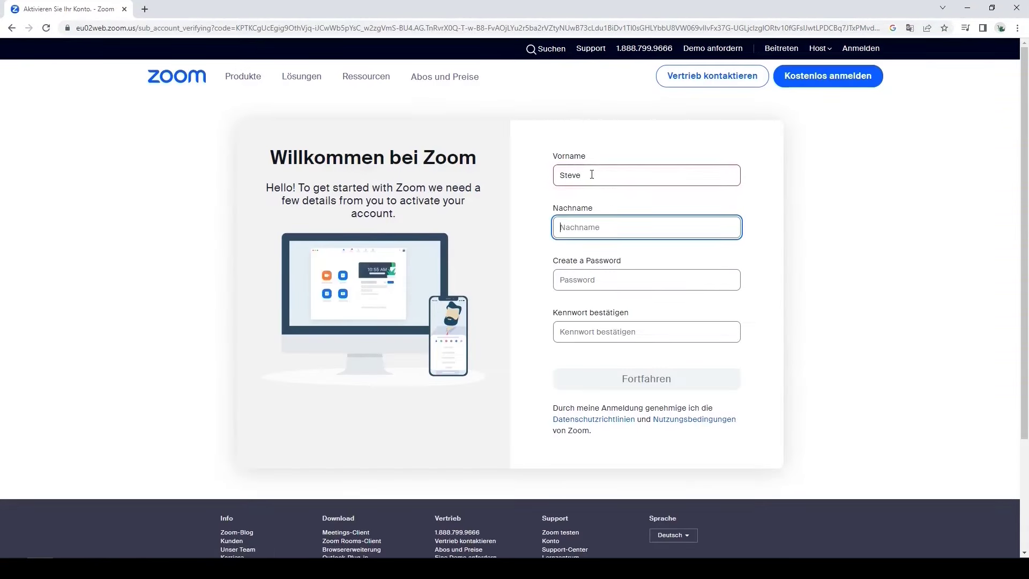
key(Tab)
key(ctrl+v)
key(Tab)
key(ctrl+v)
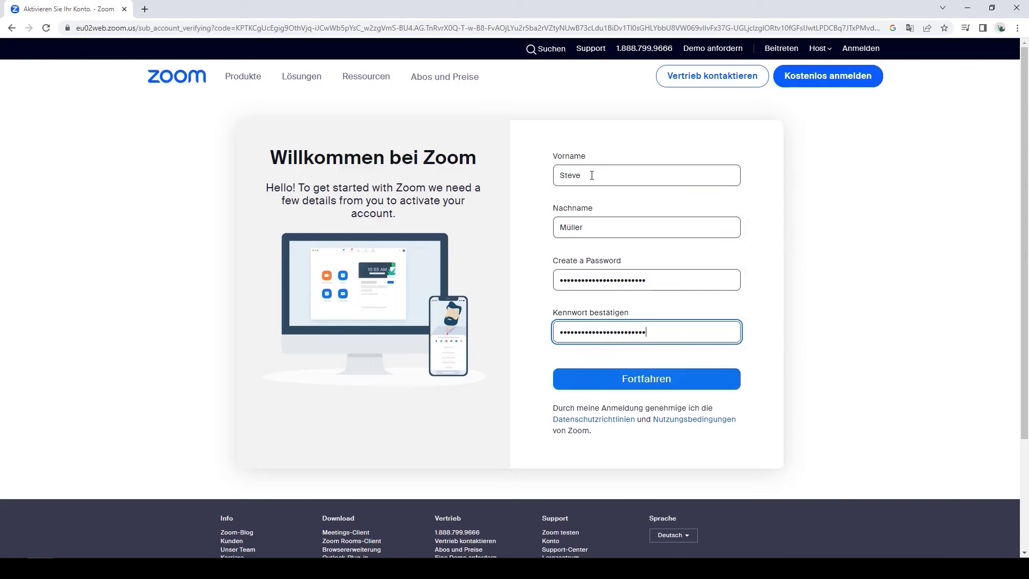
click(679, 381)
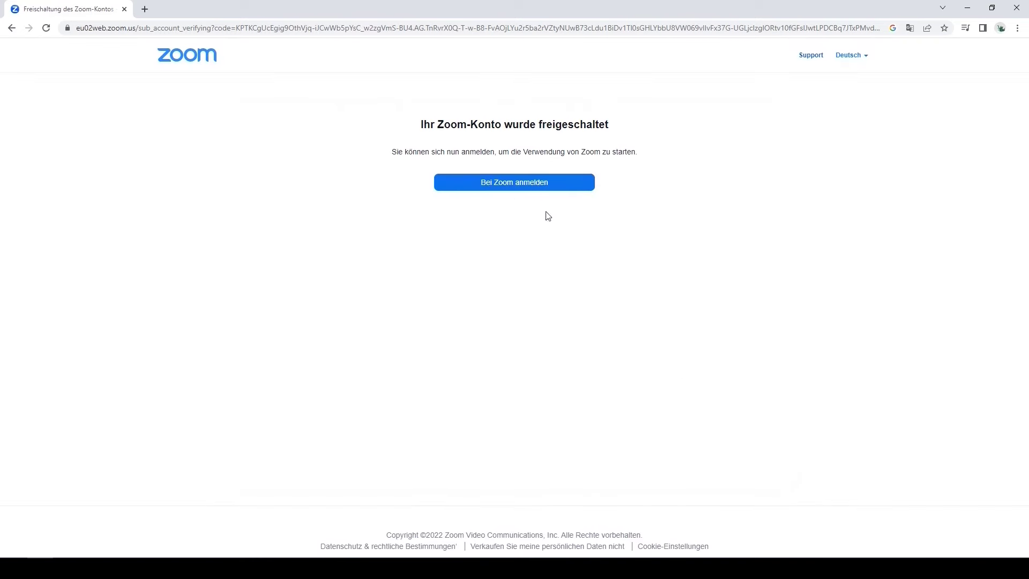
Step: Sign in to Zoom with the account e-mail and password
click(516, 187)
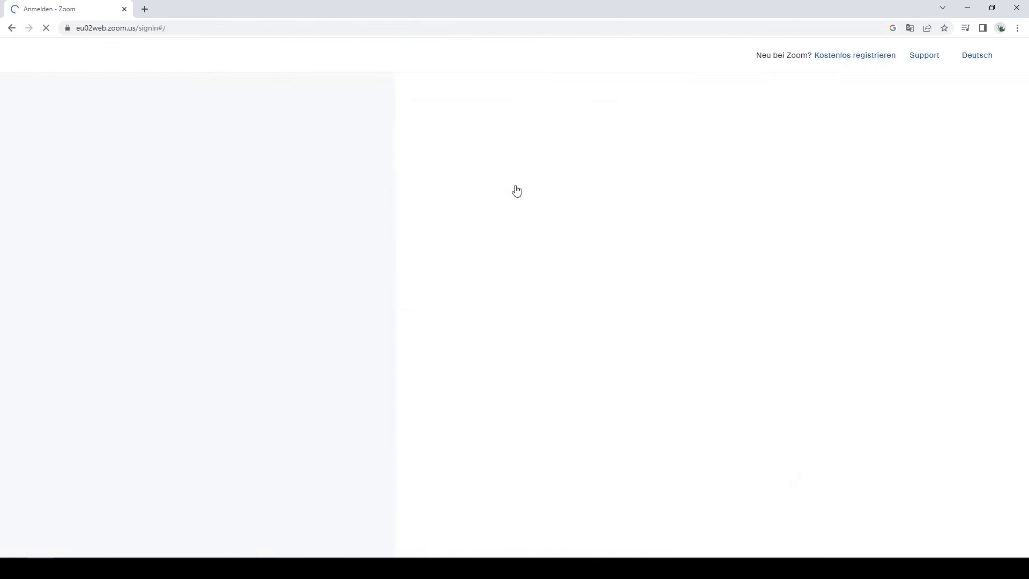
click(628, 230)
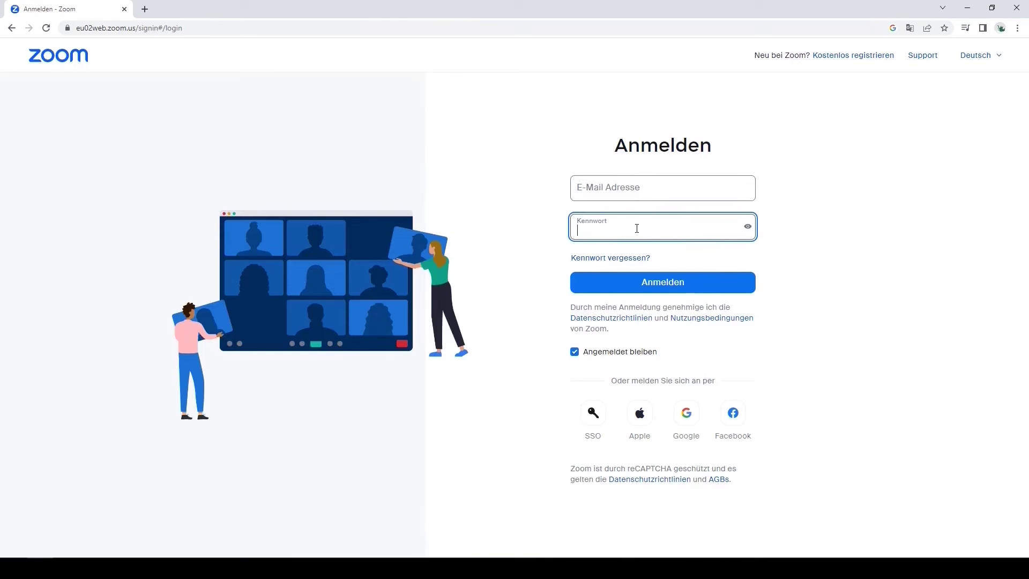
key(ctrl+v)
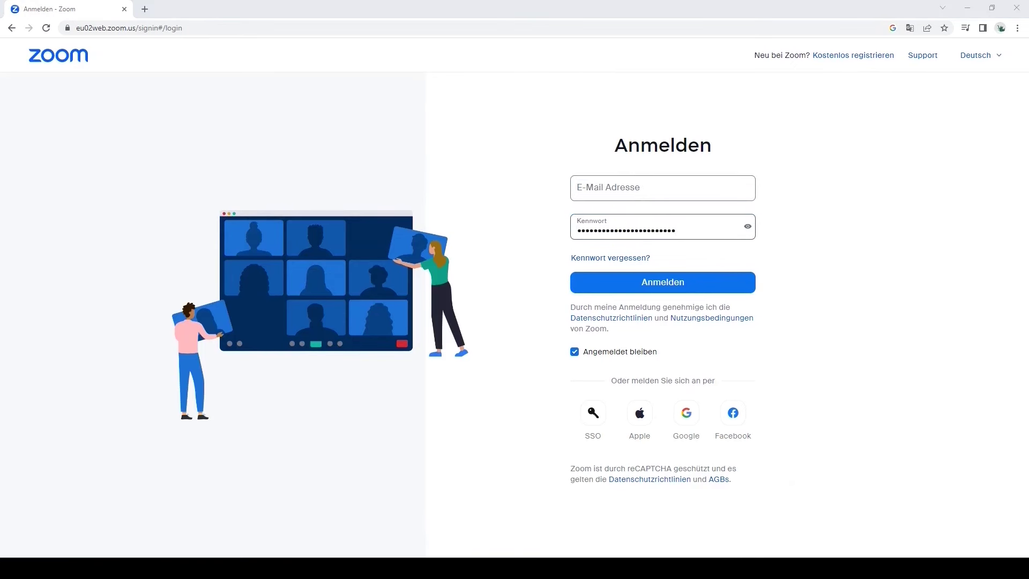
click(669, 194)
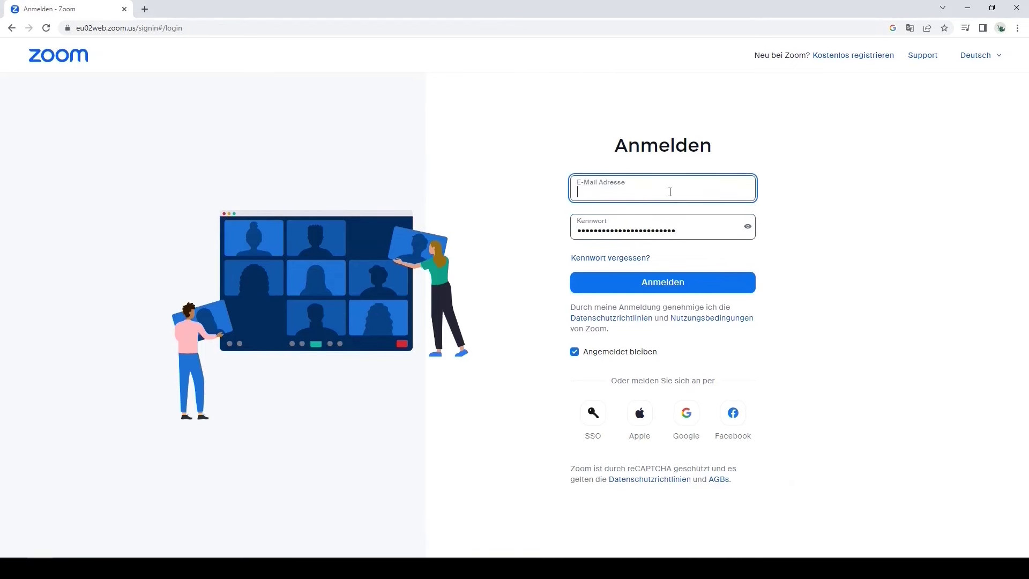
key(ctrl+v)
click(699, 281)
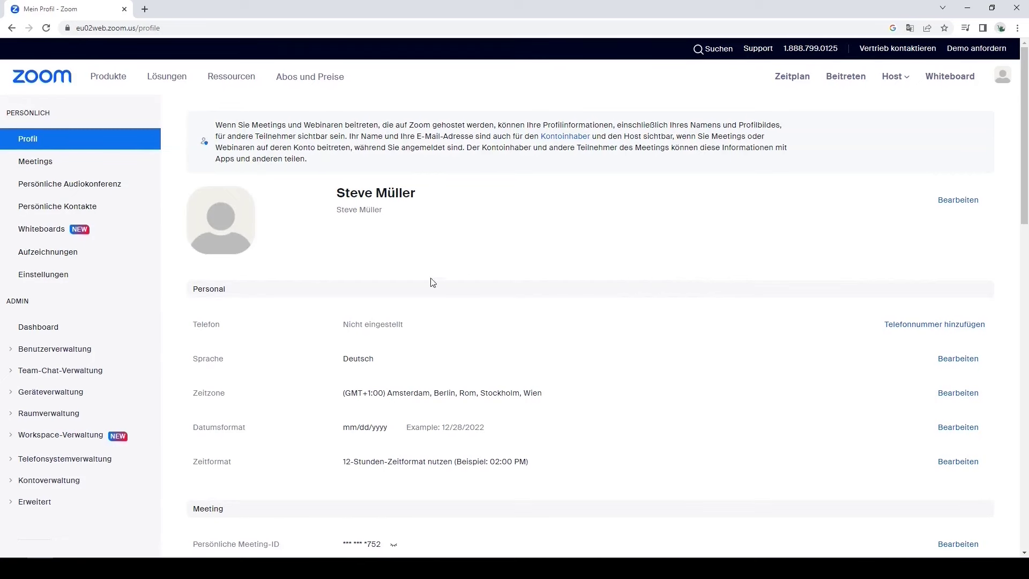
Step: Begin Zoom Phone setup under Telefonsystemverwaltung with Deutschland as the company number country
click(73, 459)
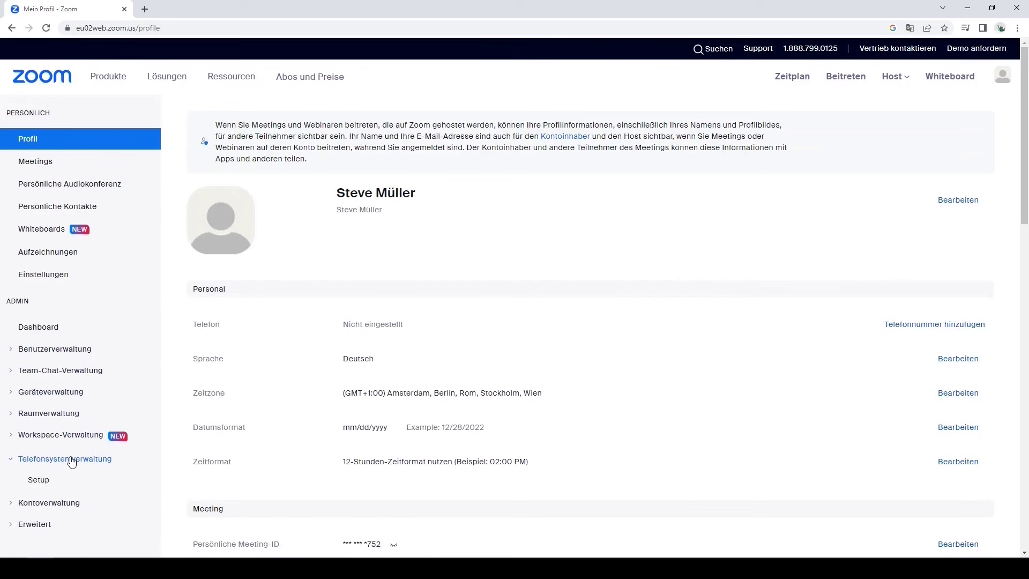
click(50, 482)
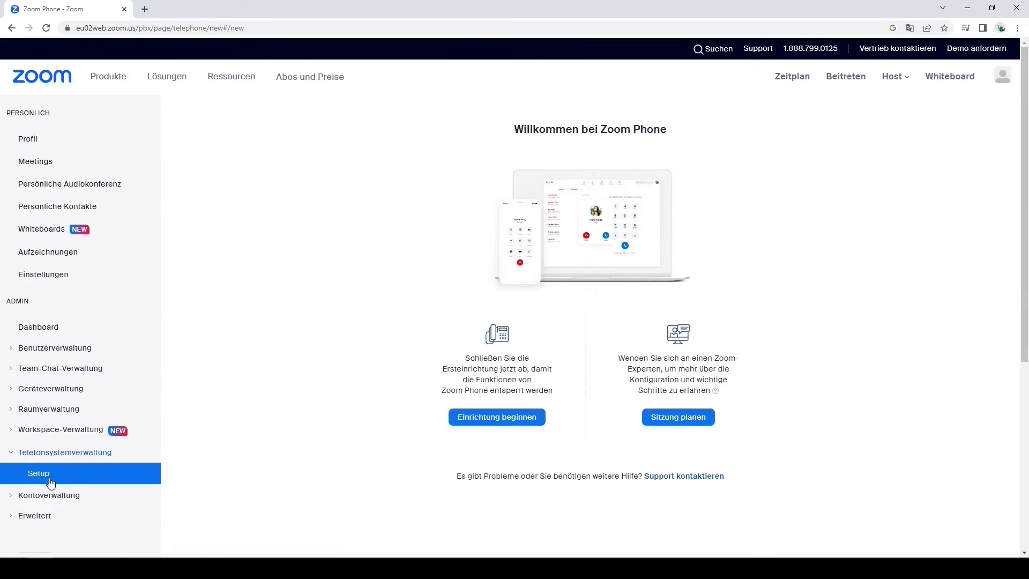
click(493, 420)
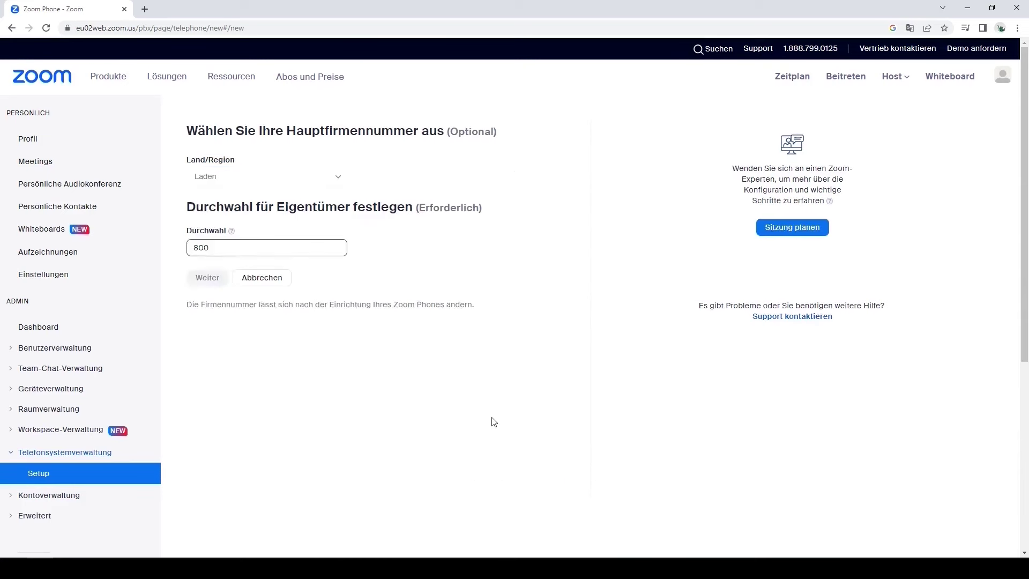
click(339, 177)
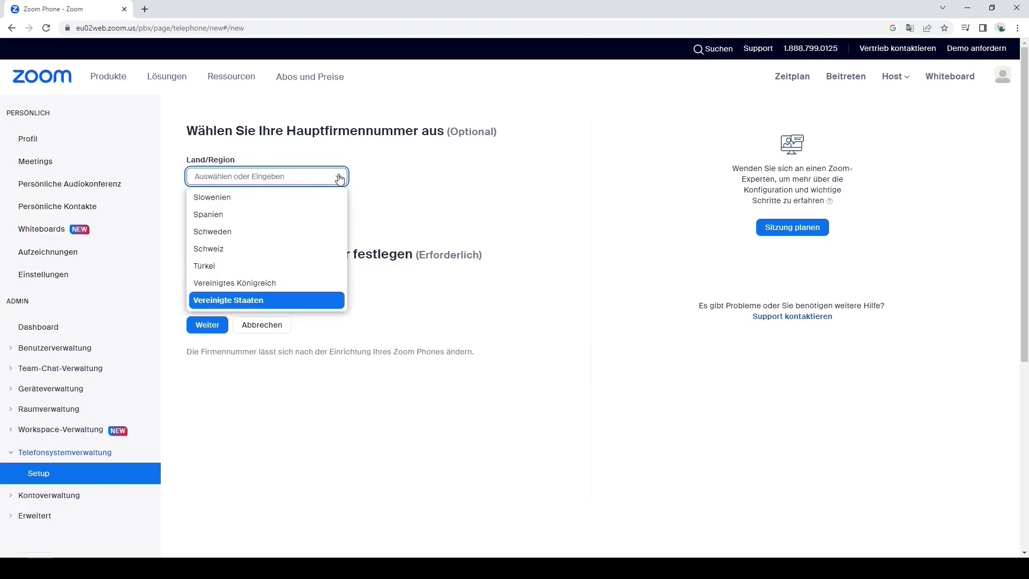
text(De)
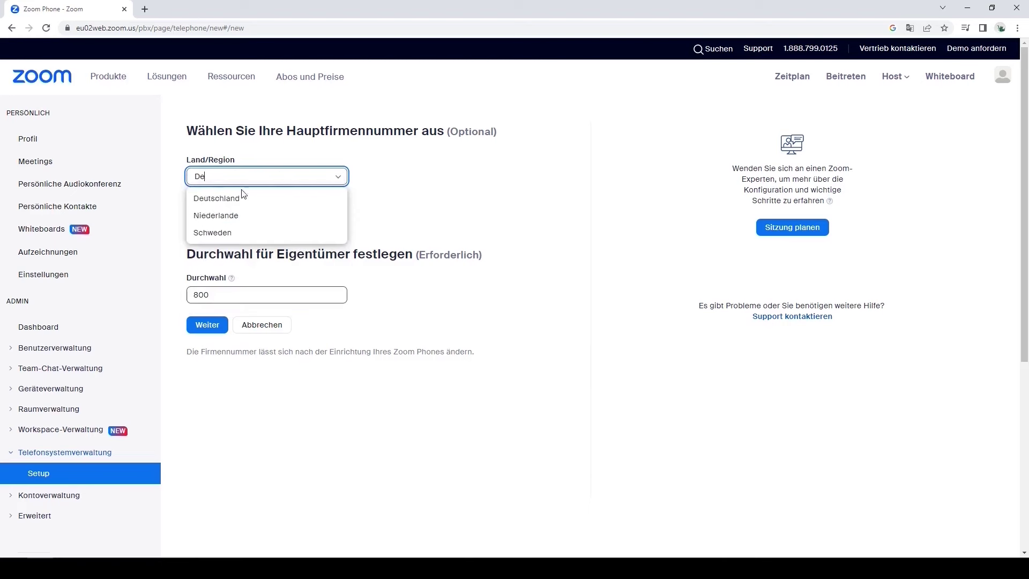
click(241, 198)
click(208, 279)
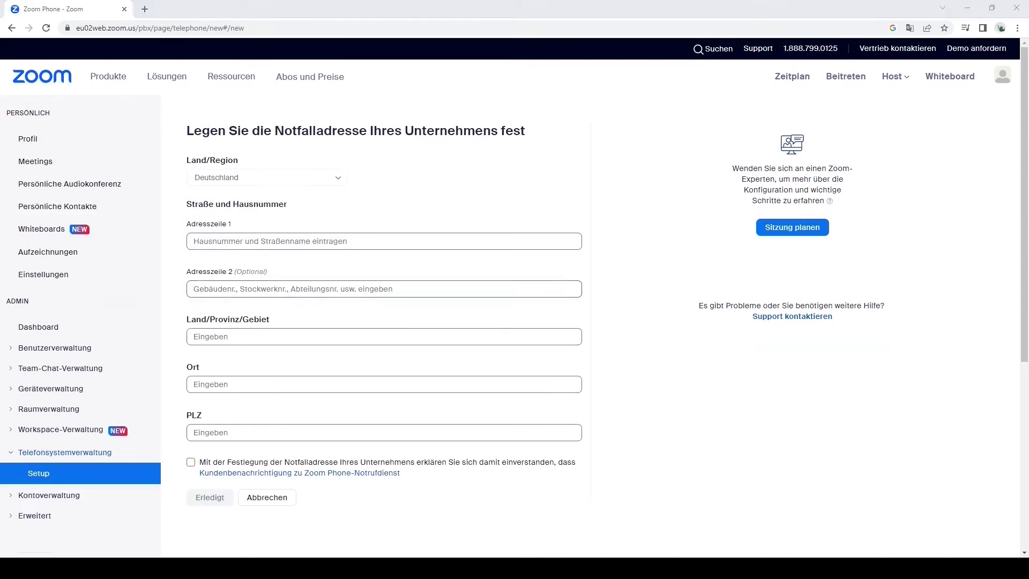
Step: Enter the company emergency address: street and number, state, city and postcode
click(242, 239)
text(Friedrich-Ebert-Allee 140)
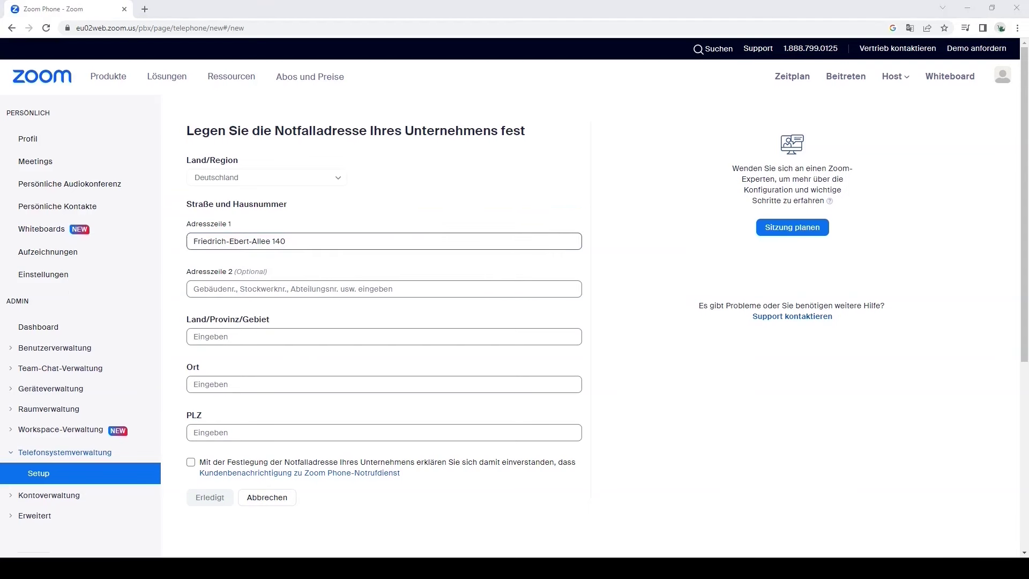
click(221, 335)
text(Nordrhein-Westfalen)
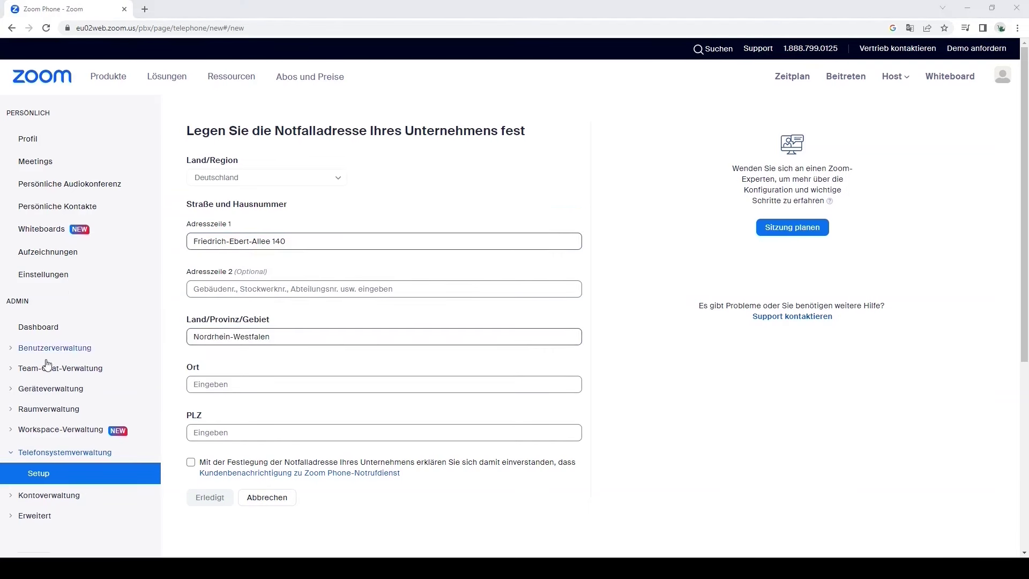
click(214, 383)
text(Bonn)
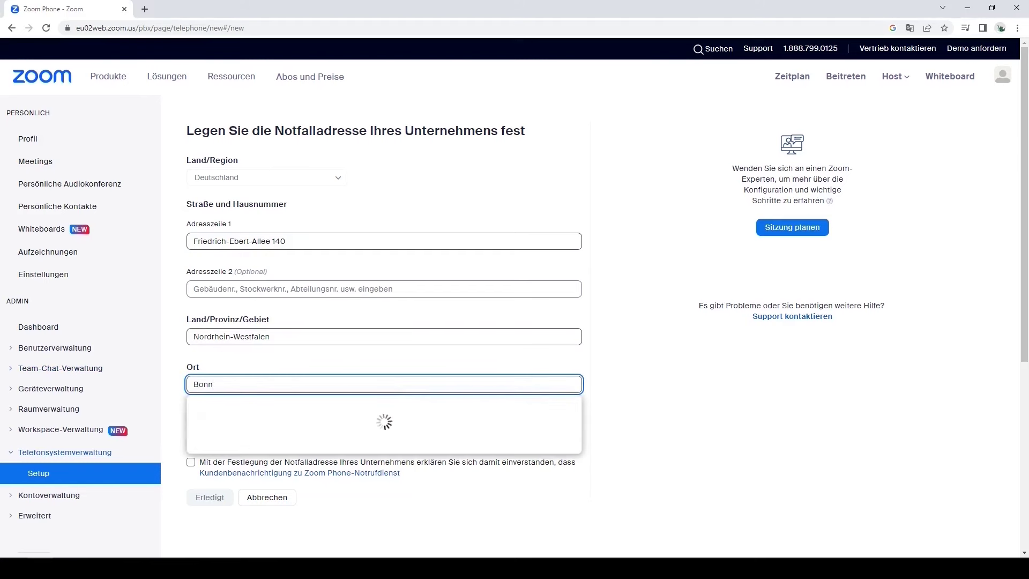
click(252, 405)
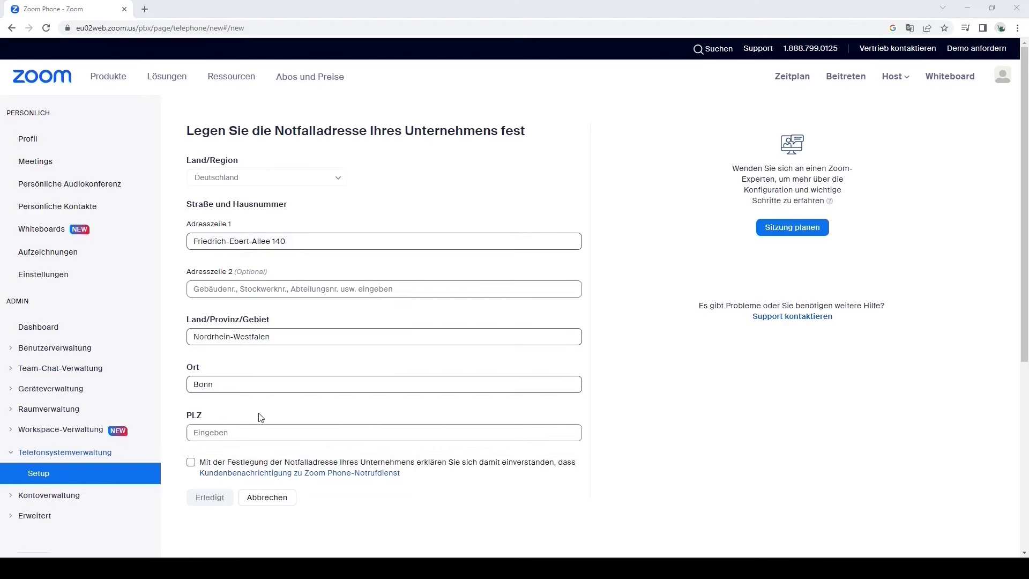
click(235, 432)
text(53113)
Step: Accept the emergency service notice, submit, and save the suggested verified address
click(191, 462)
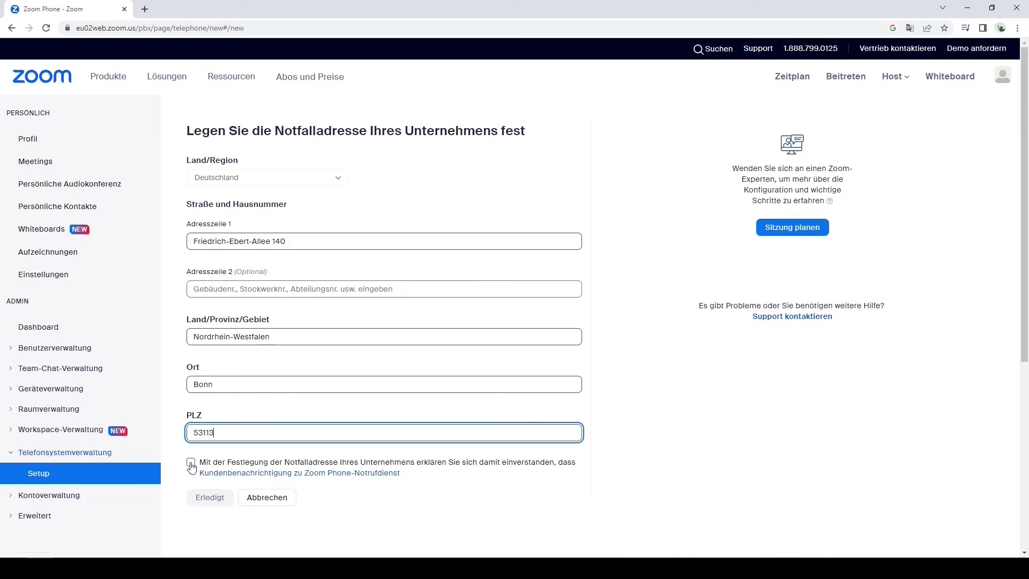
click(228, 498)
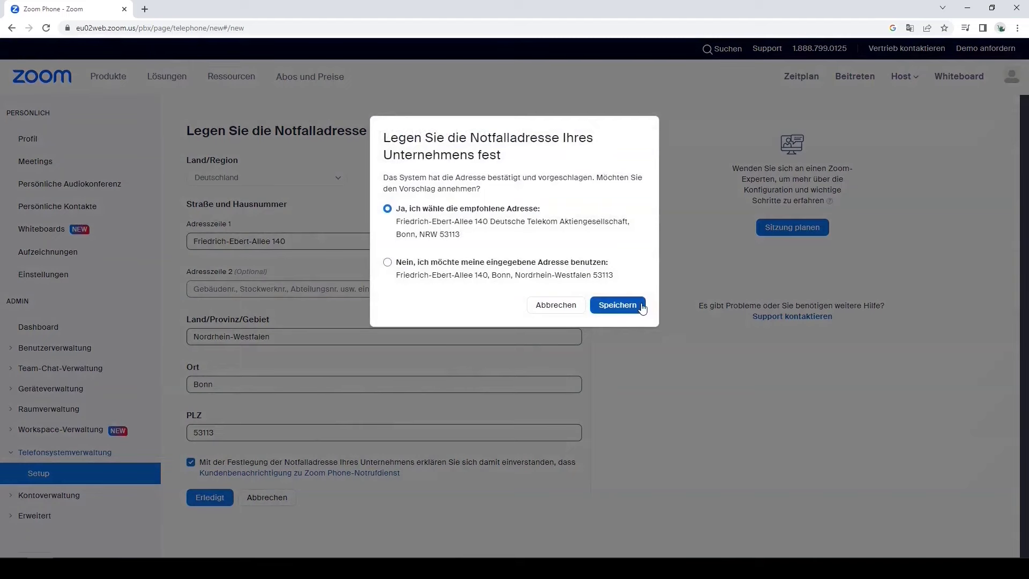
click(617, 305)
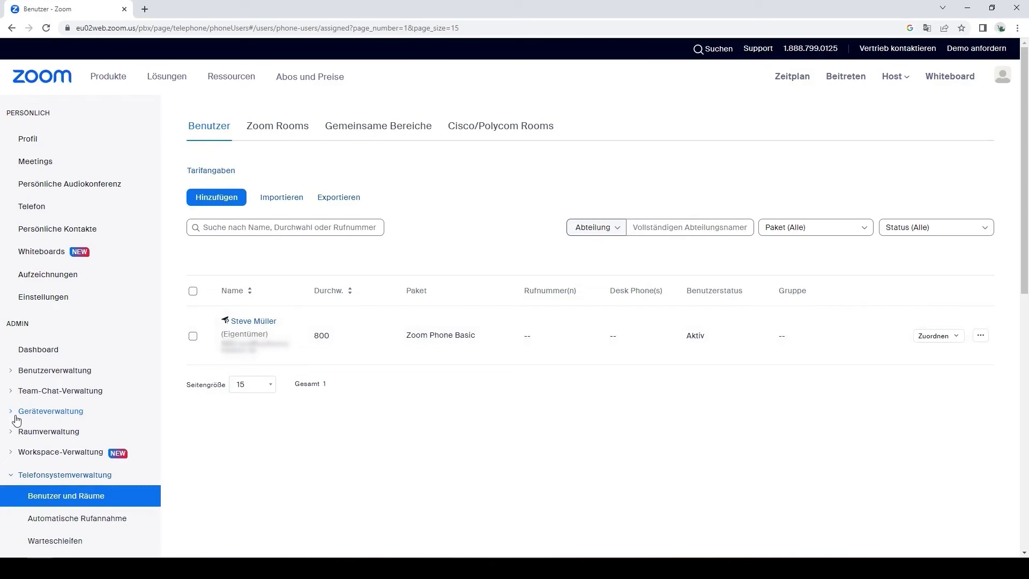
Step: Open Kontoprofil from the Kontoverwaltung section of the sidebar
scroll(18, 419, down, 7)
click(29, 371)
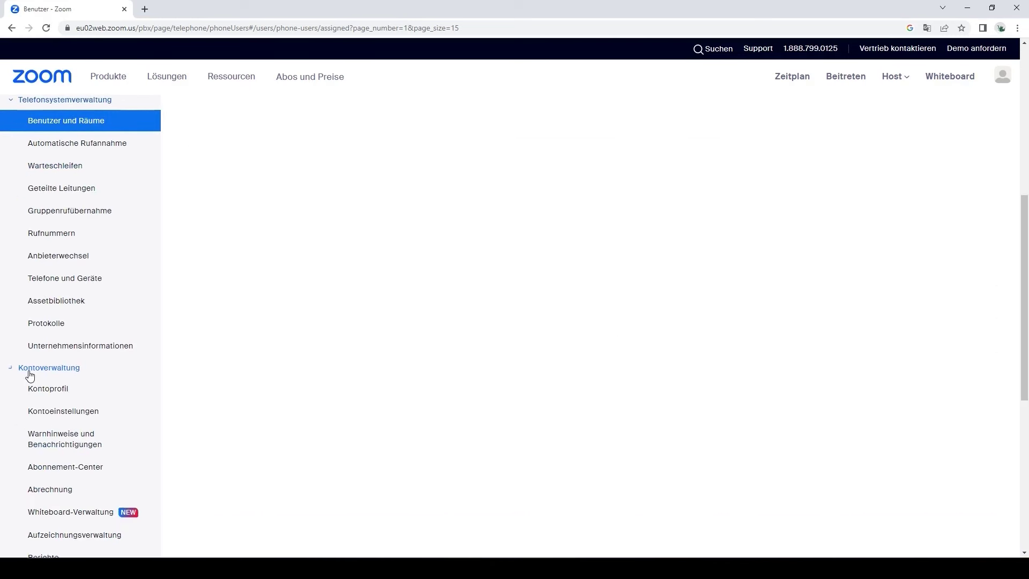
click(37, 395)
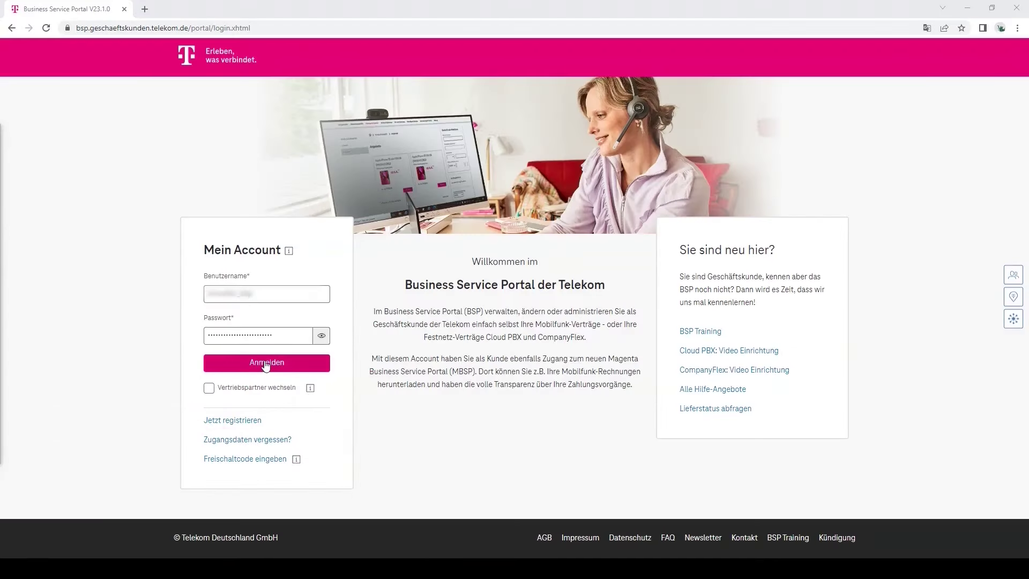
Step: Sign in to the Telekom business portal and choose to configure the CompanyFlex landline contract
click(265, 363)
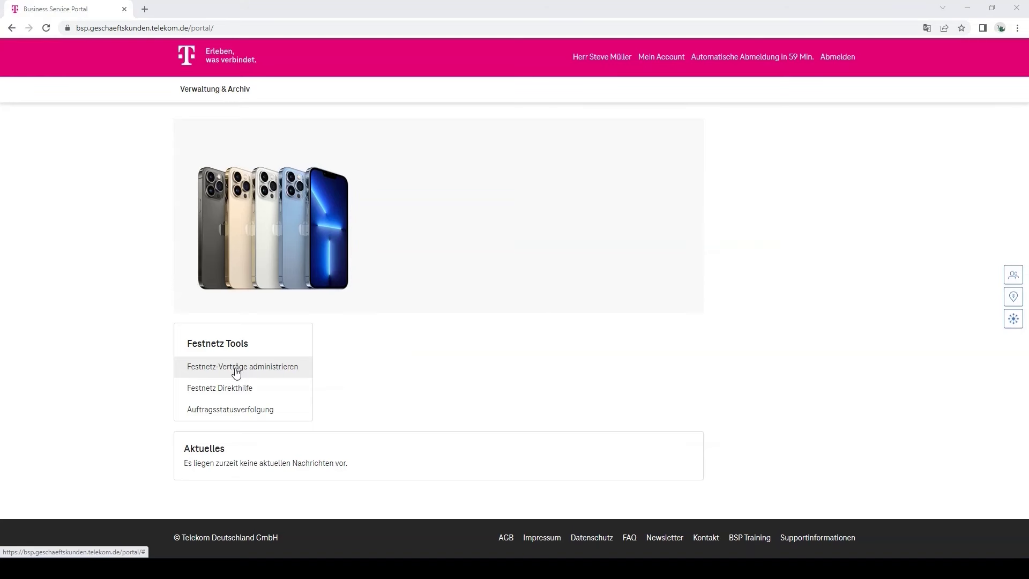
click(236, 368)
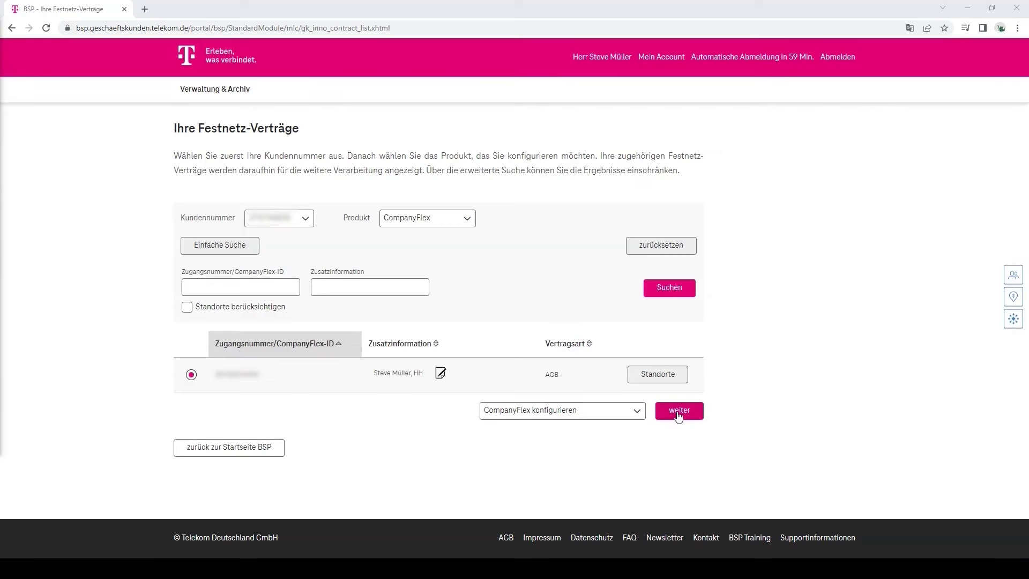
click(678, 412)
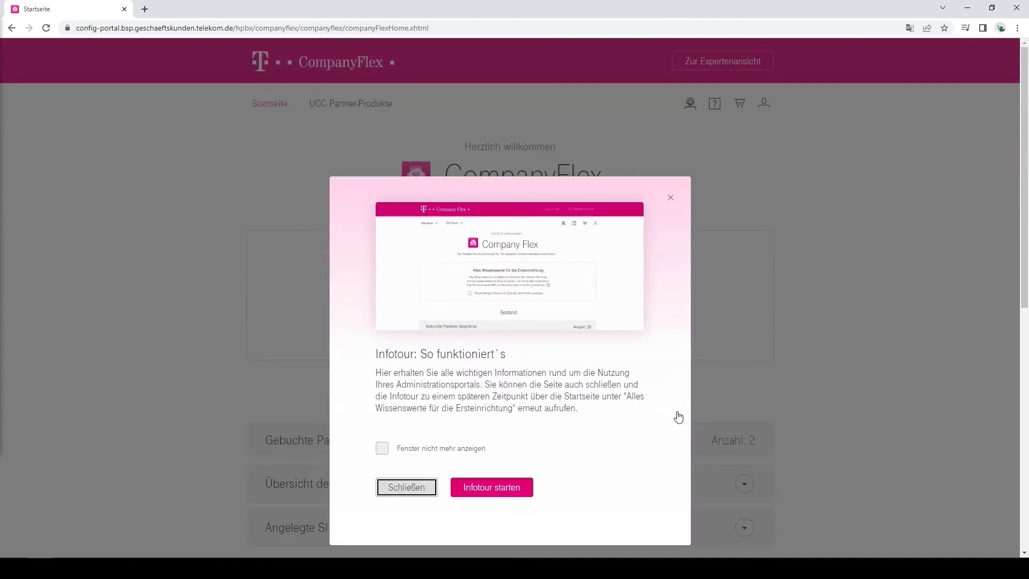
Step: Dismiss the info tour and start a new SIP trunk named 'Zoom X Phone'
click(407, 488)
scroll(410, 488, down, 6)
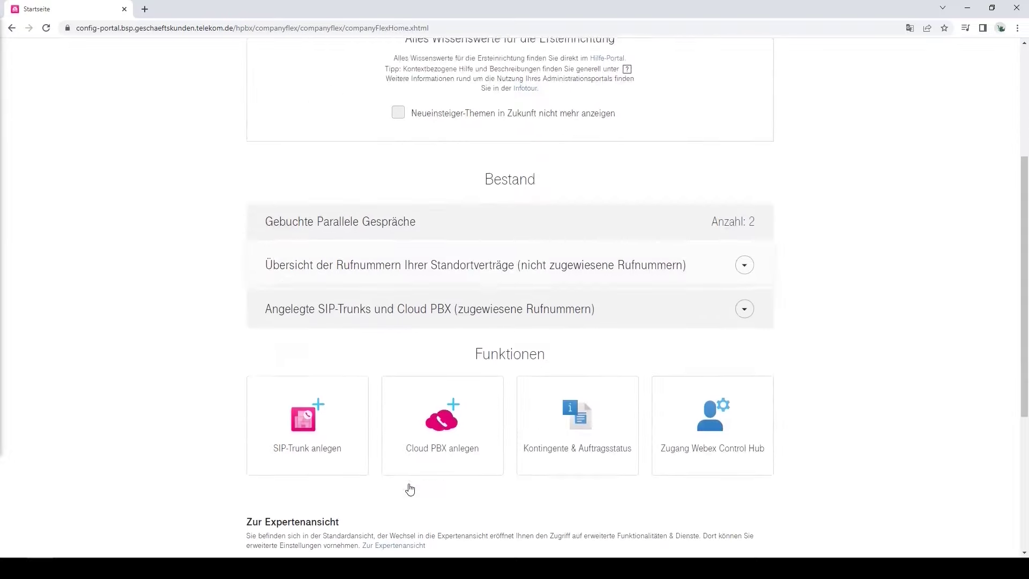
click(307, 319)
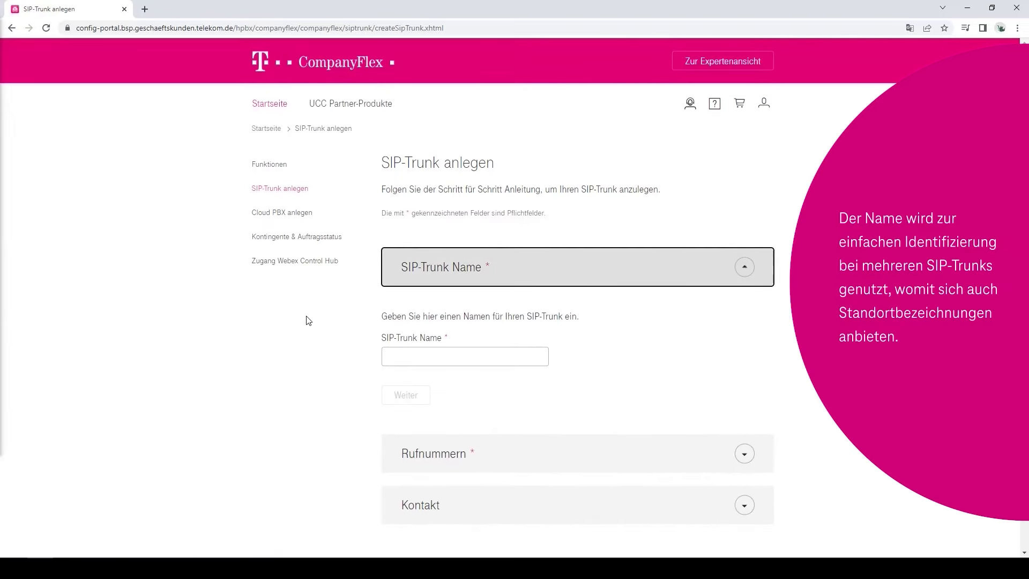
click(404, 358)
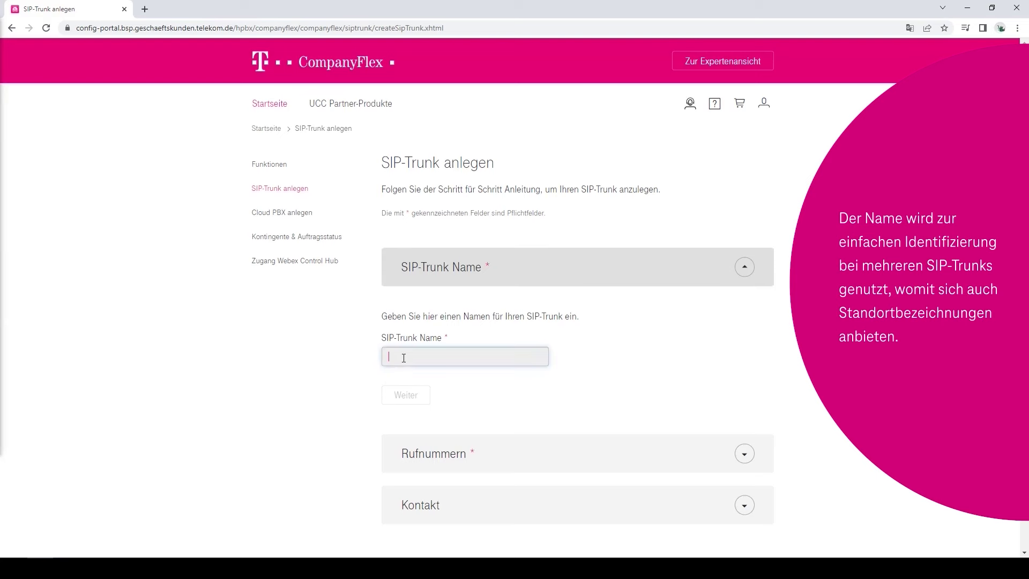
text(Zoom X )
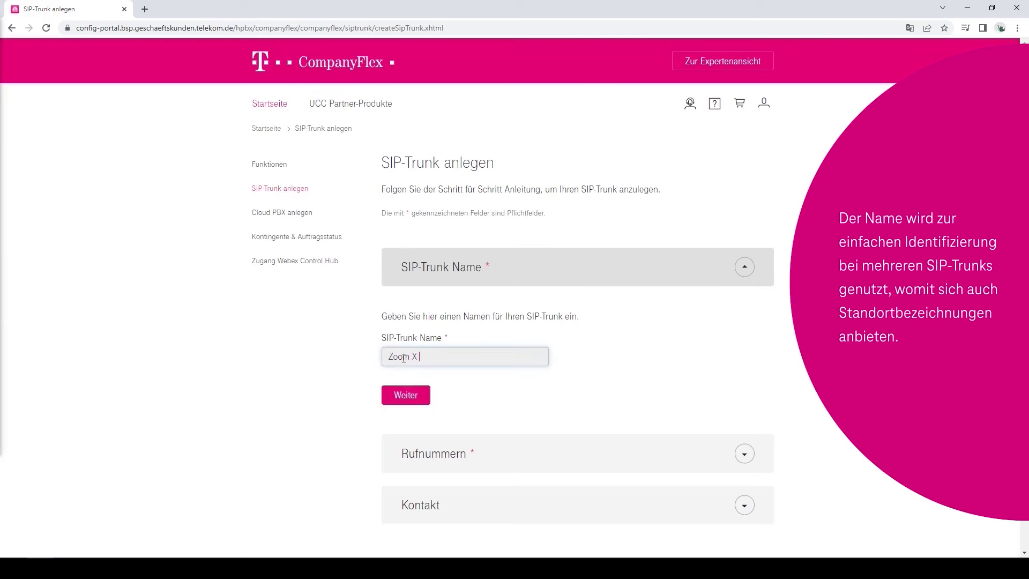
text(Phone)
click(405, 395)
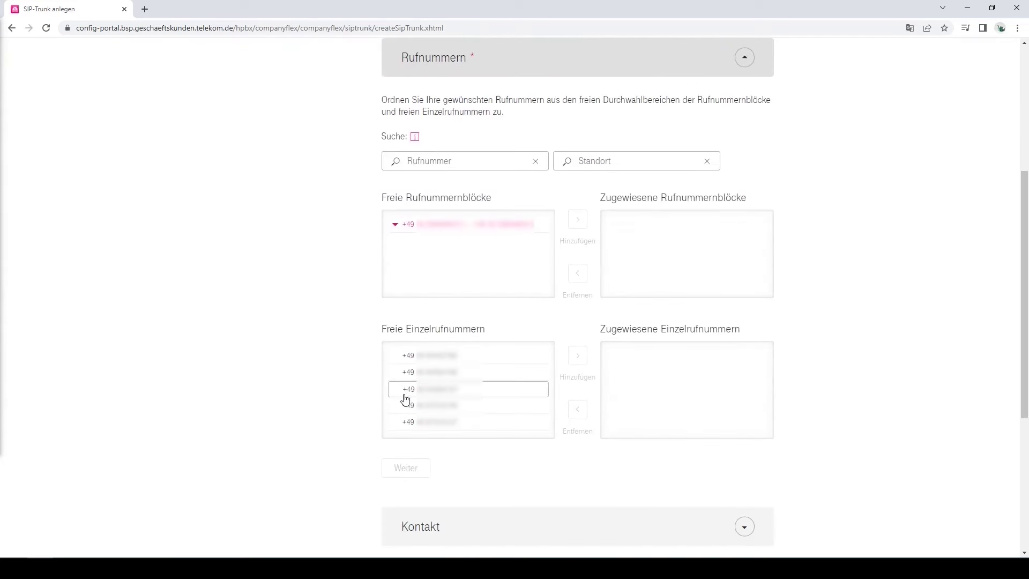
Step: Assign two numbers from the free number block and one single number to the trunk
click(396, 225)
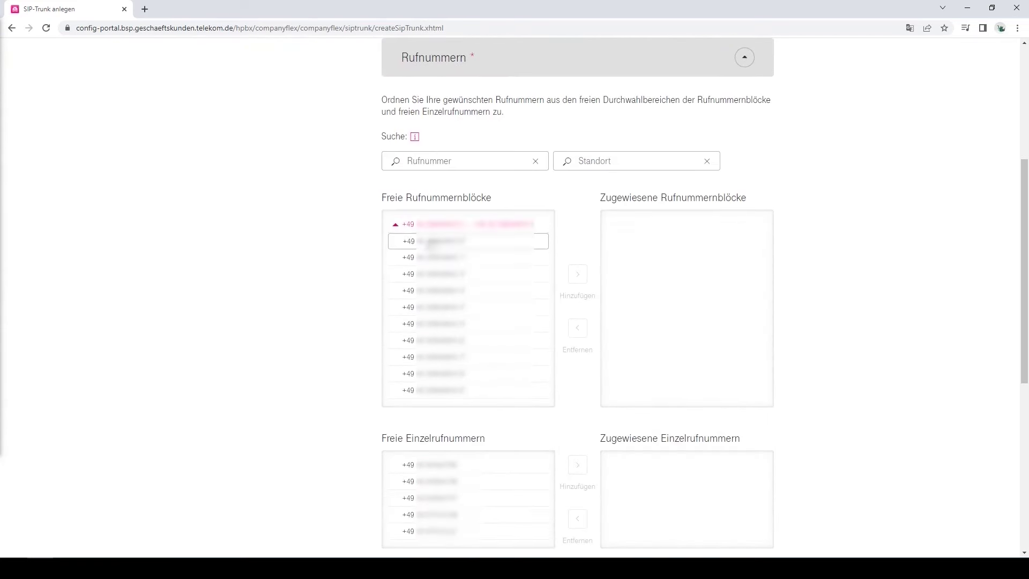
click(457, 259)
click(465, 276)
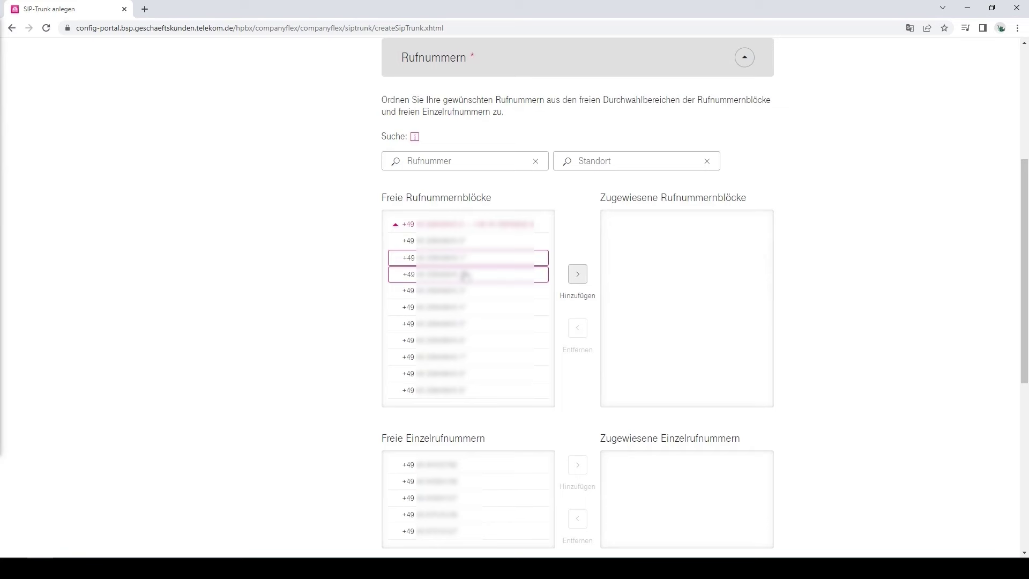
click(577, 274)
click(450, 433)
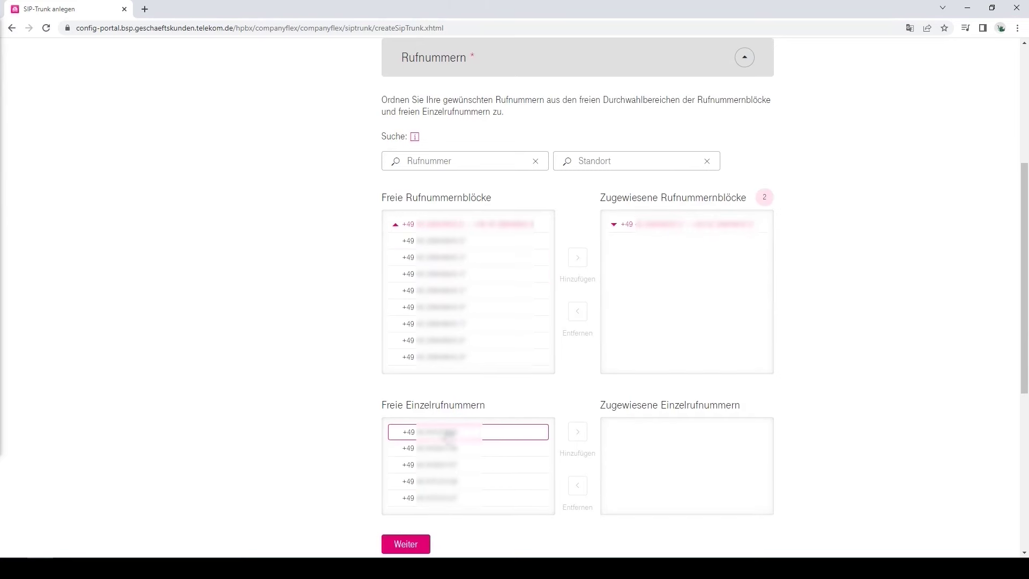
click(577, 431)
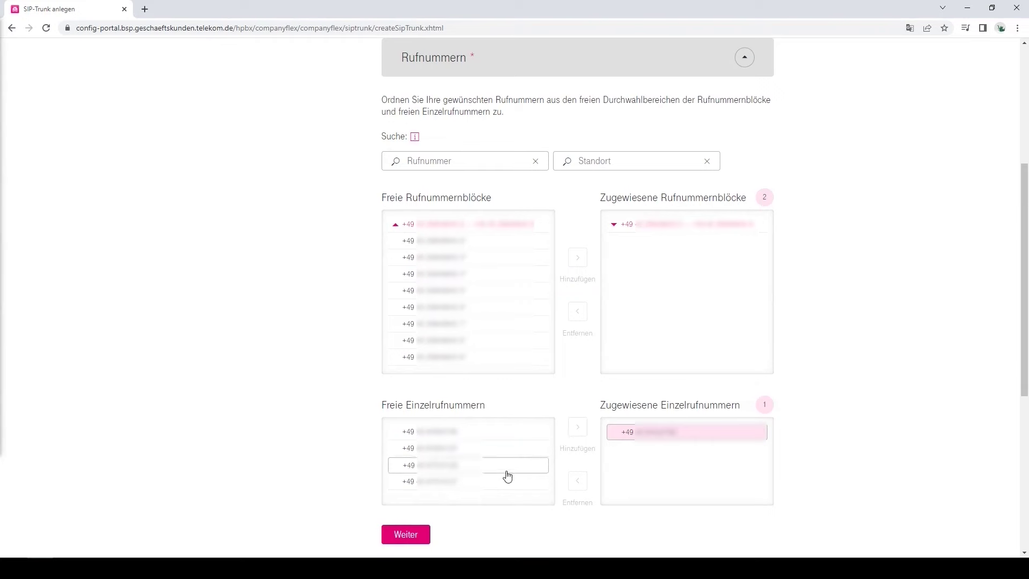
Step: Skip contact details, create the SIP trunk, and return to the CompanyFlex start page
click(405, 535)
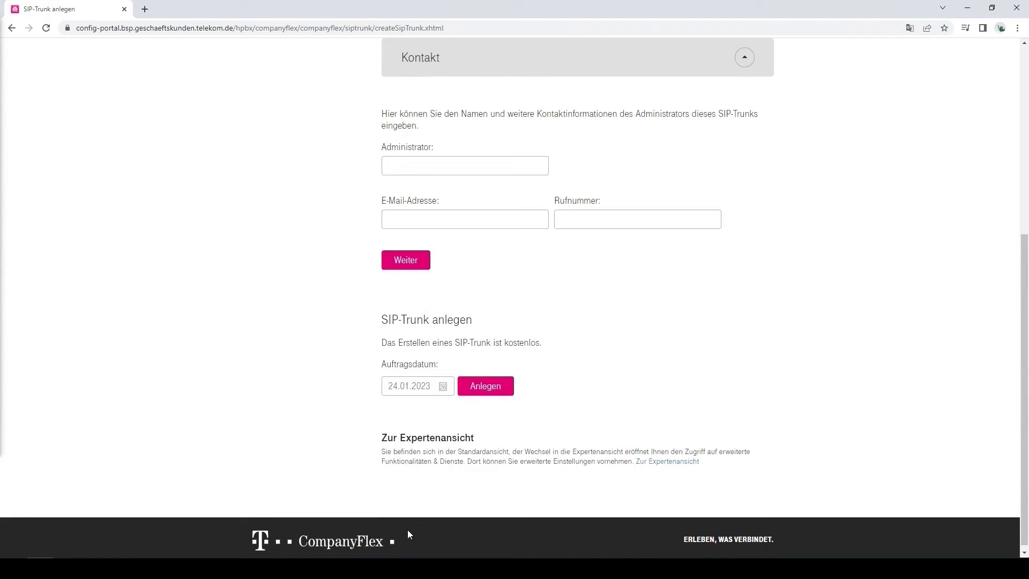
click(405, 261)
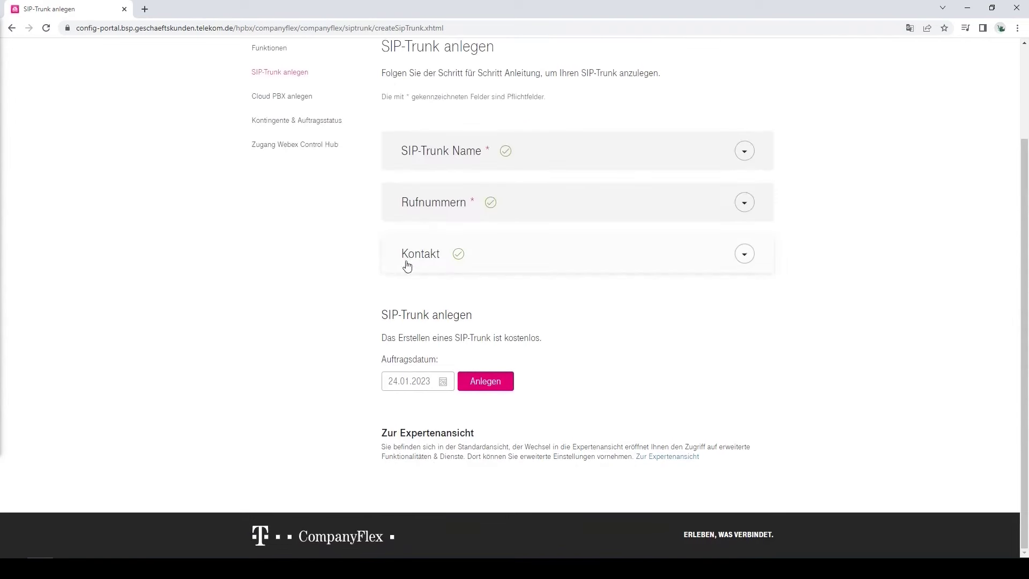
click(486, 381)
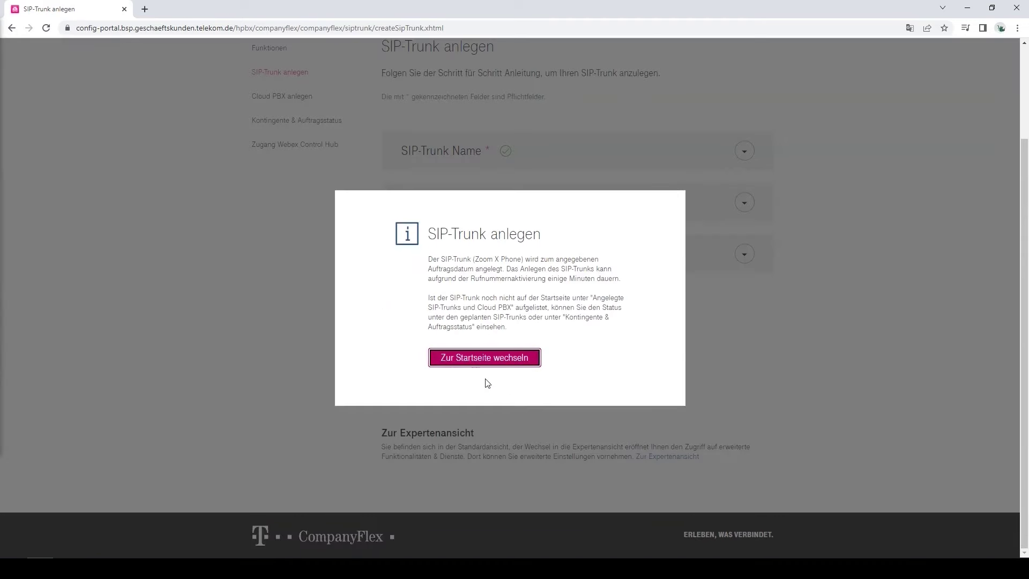
click(484, 360)
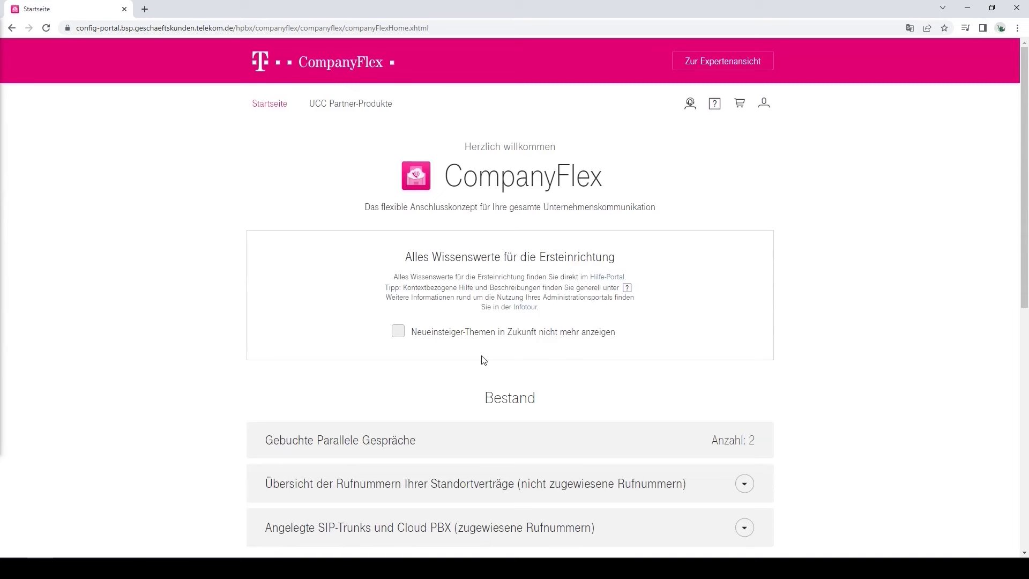
Step: Select Zoom X Phone under UCC Partner-Produkte and open its Konfigurieren page
click(350, 105)
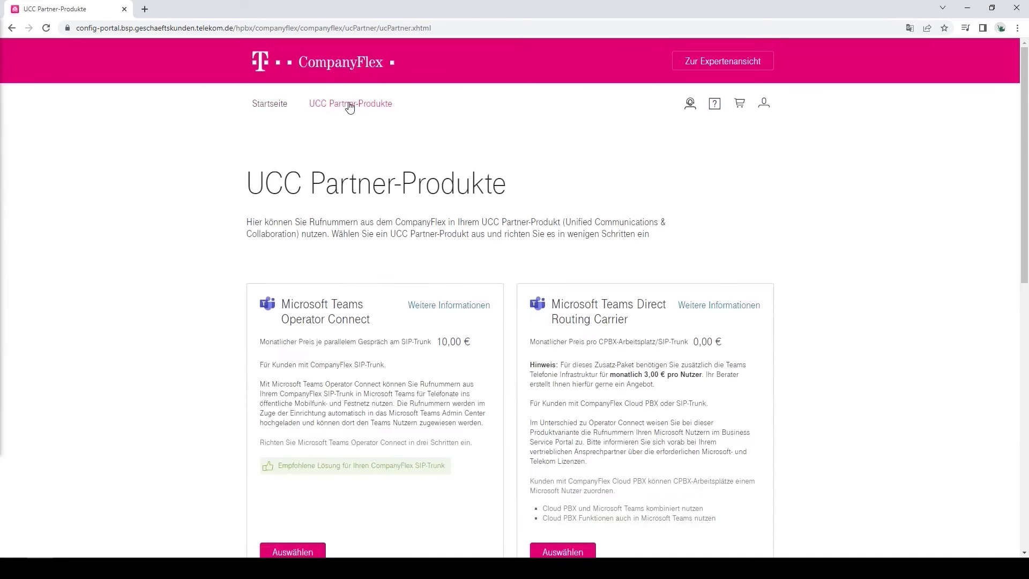
scroll(350, 106, down, 10)
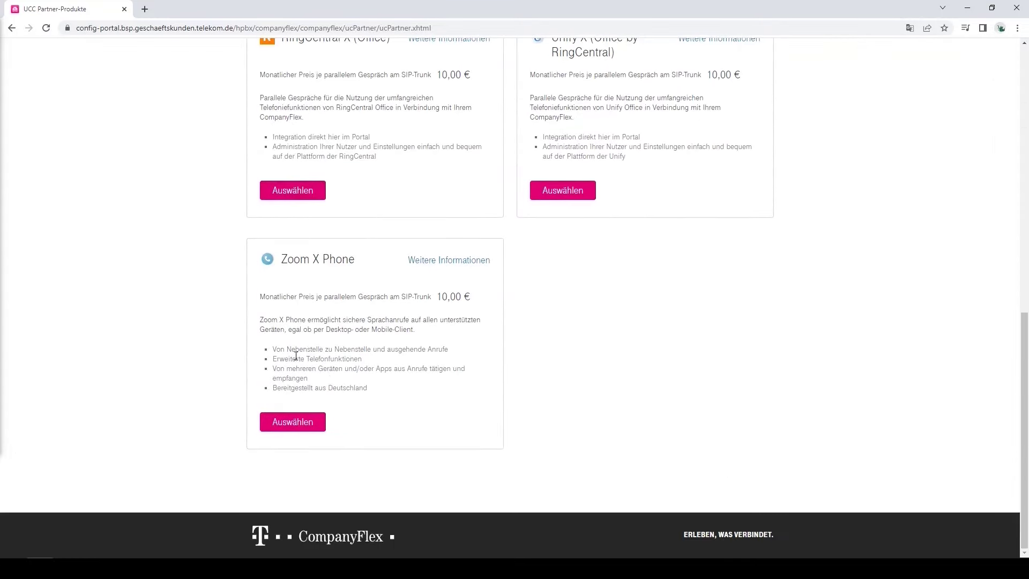
click(293, 421)
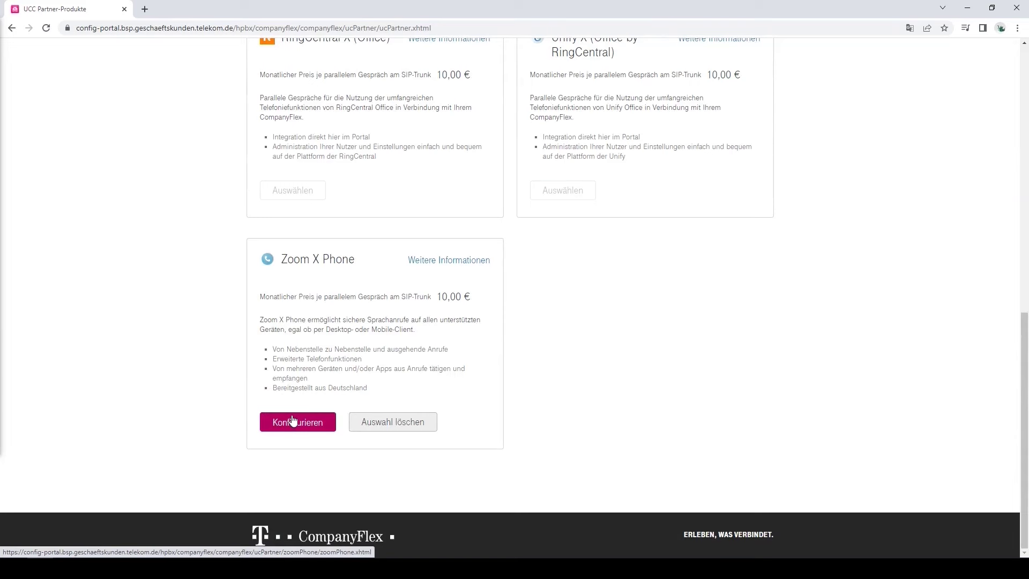
click(293, 420)
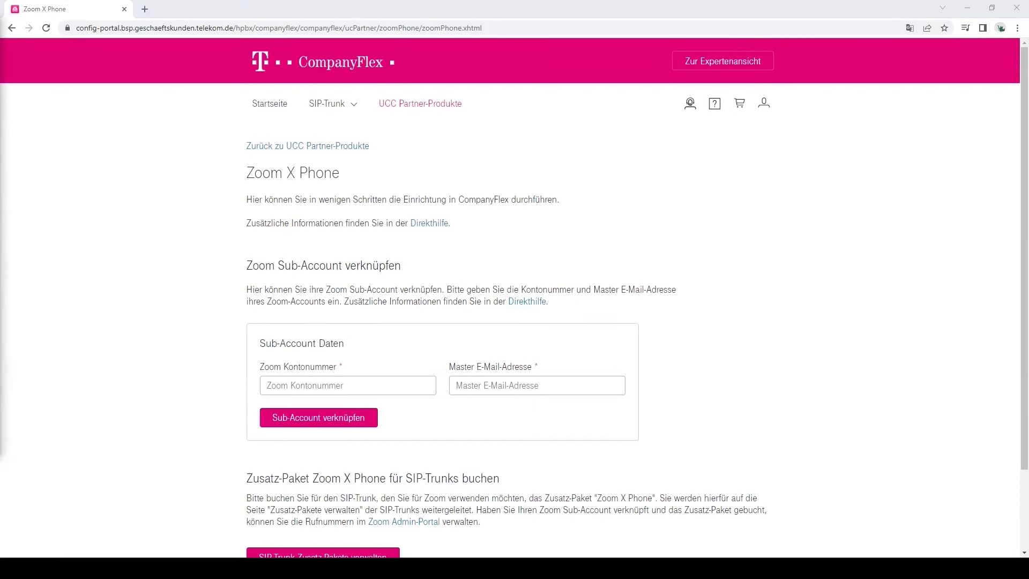
Step: Link the Zoom sub-account via account number and master e-mail, then open SIP-Trunk Zusatz-Pakete
click(469, 386)
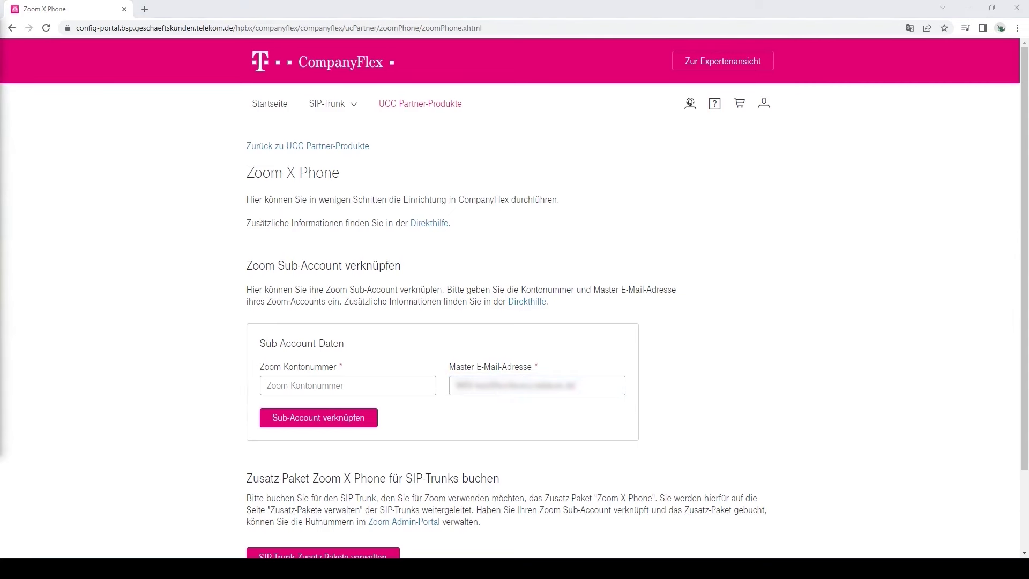
click(271, 385)
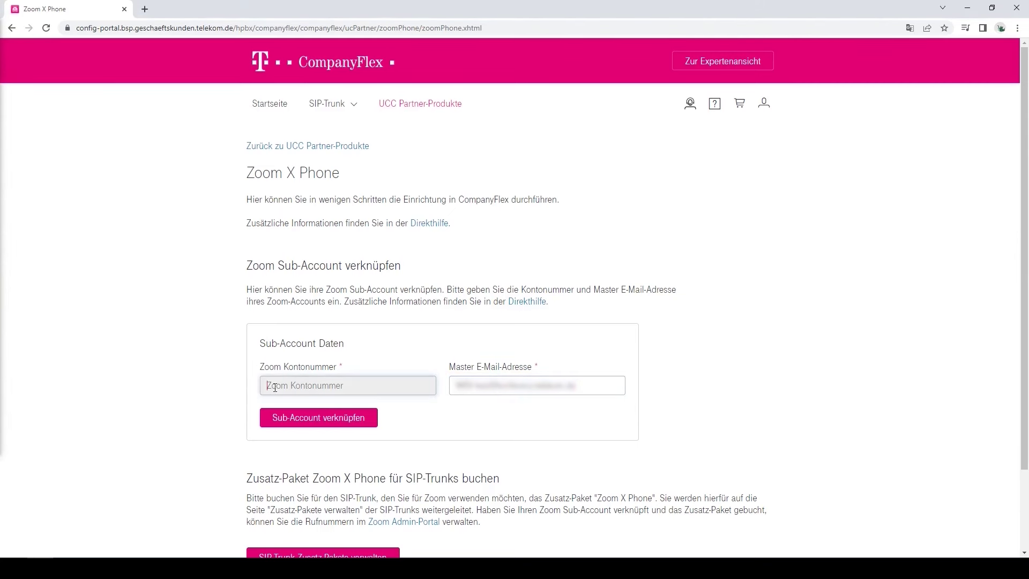
click(314, 422)
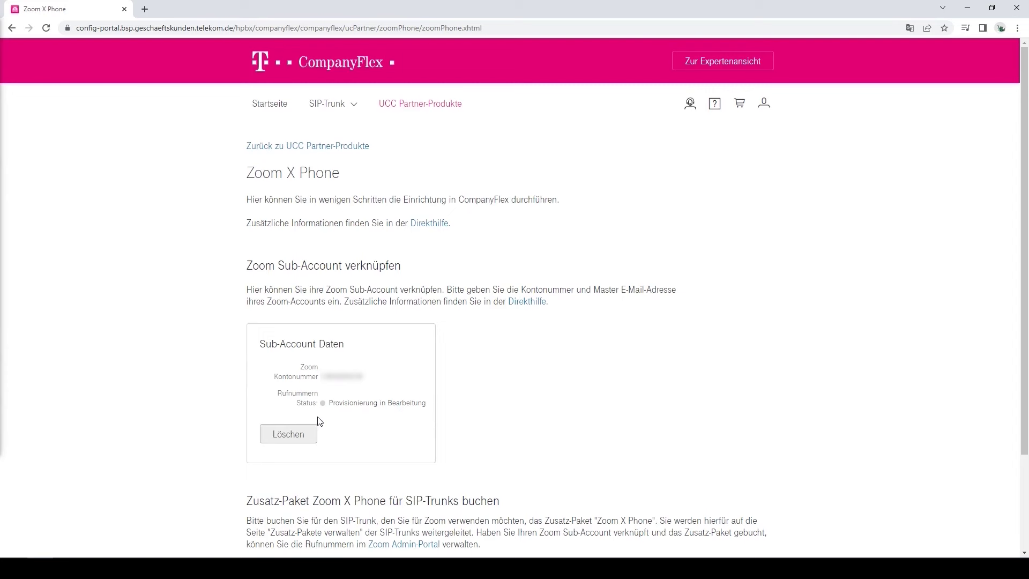
key(F5)
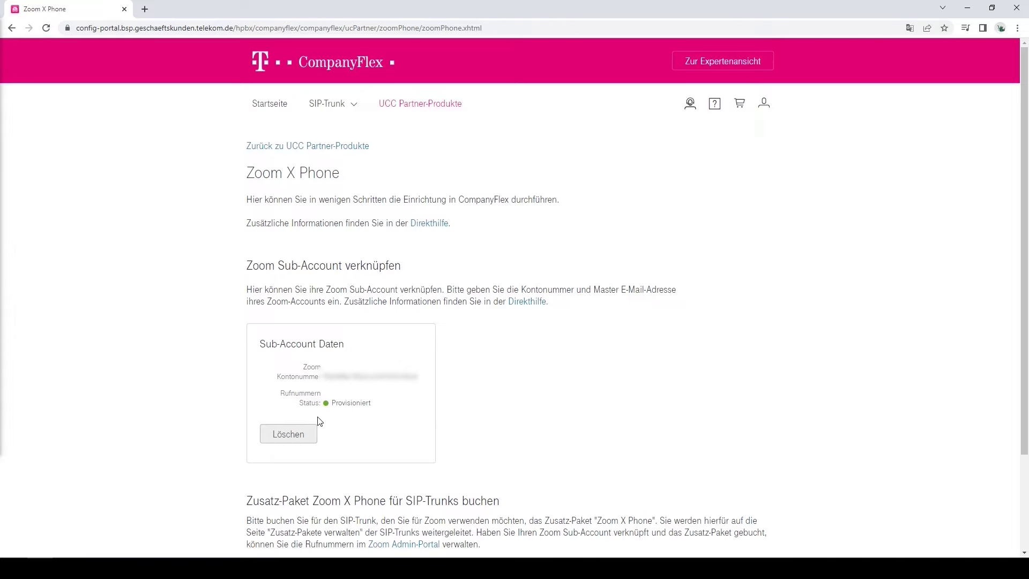
scroll(320, 421, down, 3)
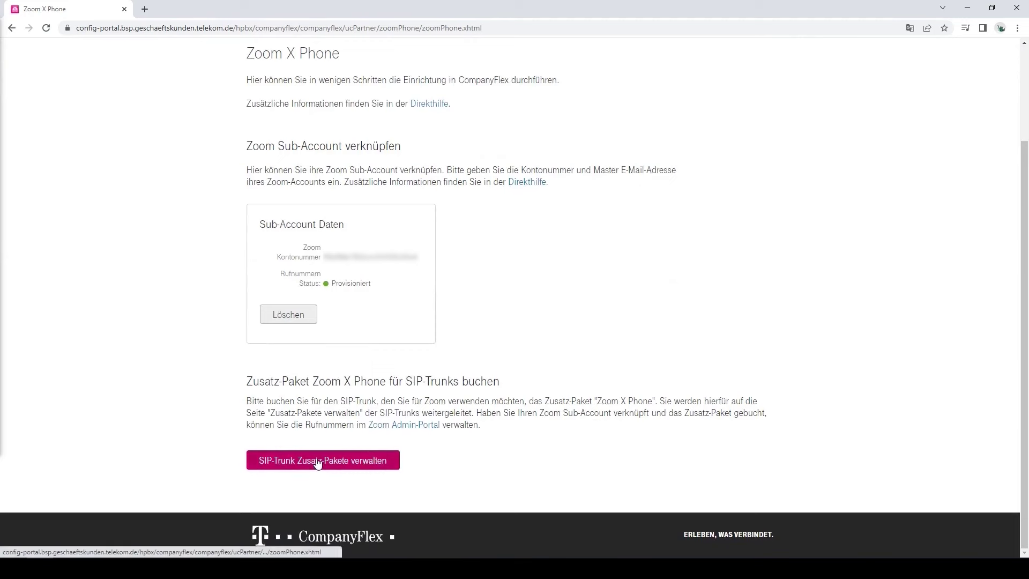
click(318, 462)
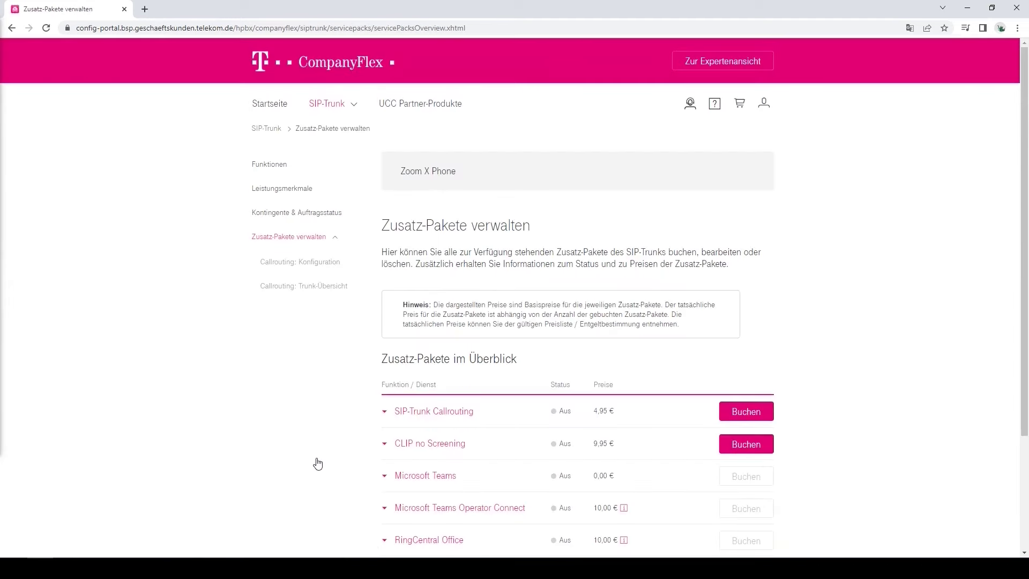
Step: Book the Zoom X Phone add-on with 2 parallel calls and add it to the cart at 23,80 € monthly
scroll(318, 462, down, 3)
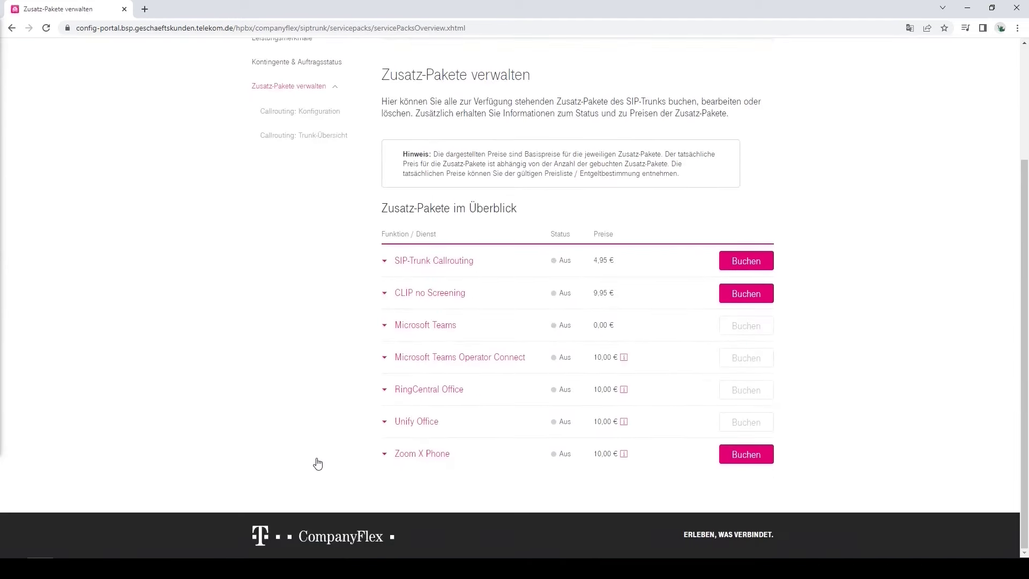
click(747, 455)
scroll(747, 457, down, 2)
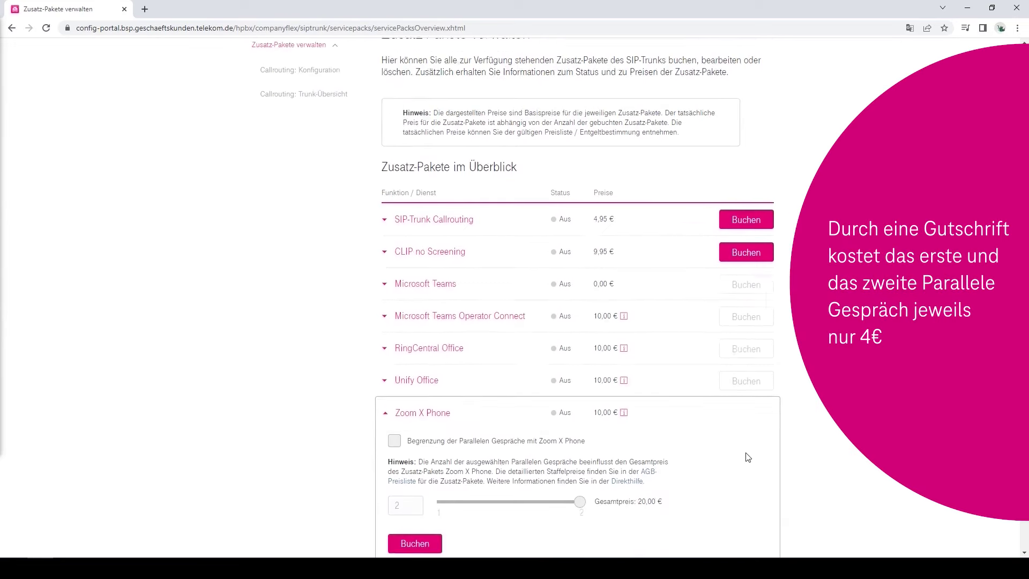
click(394, 374)
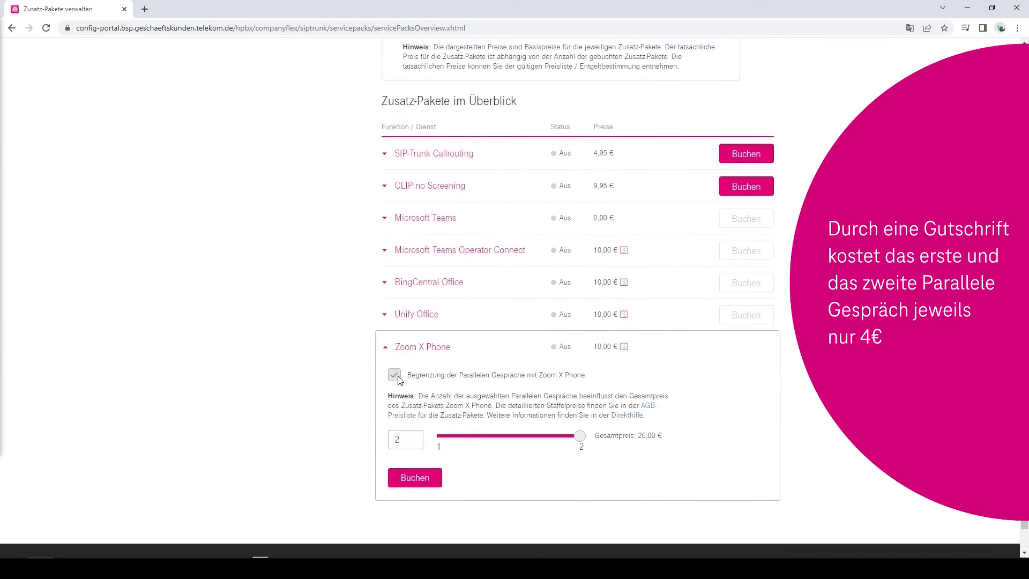
mouse_move(579, 436)
mouse_down()
mouse_move(444, 438)
mouse_move(579, 441)
mouse_up()
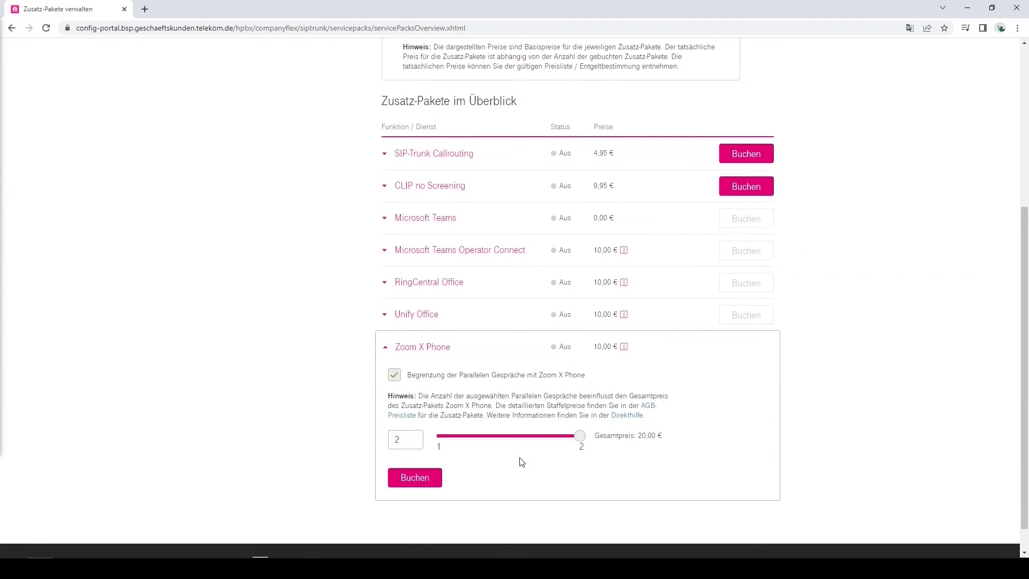
click(415, 478)
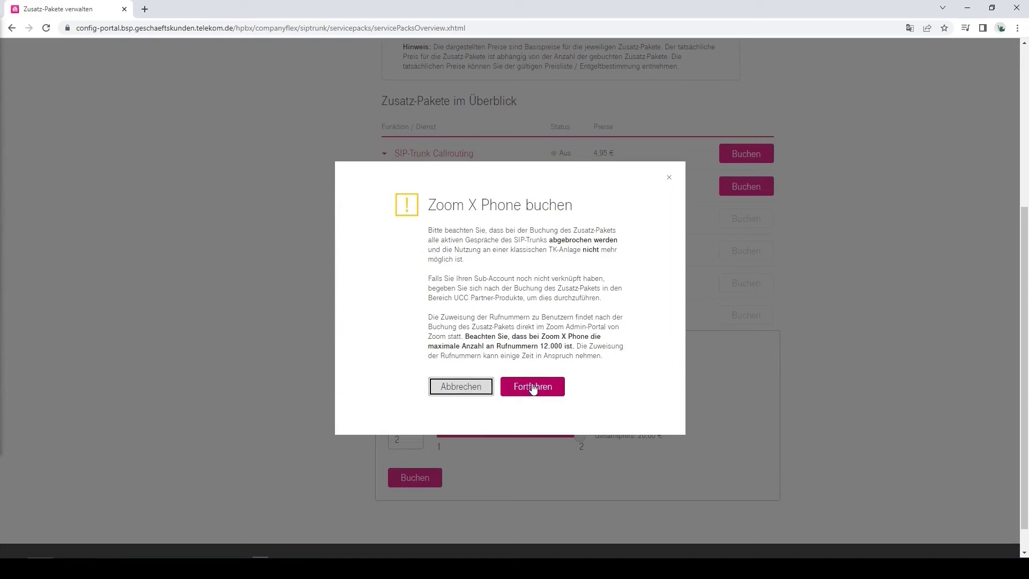
click(533, 388)
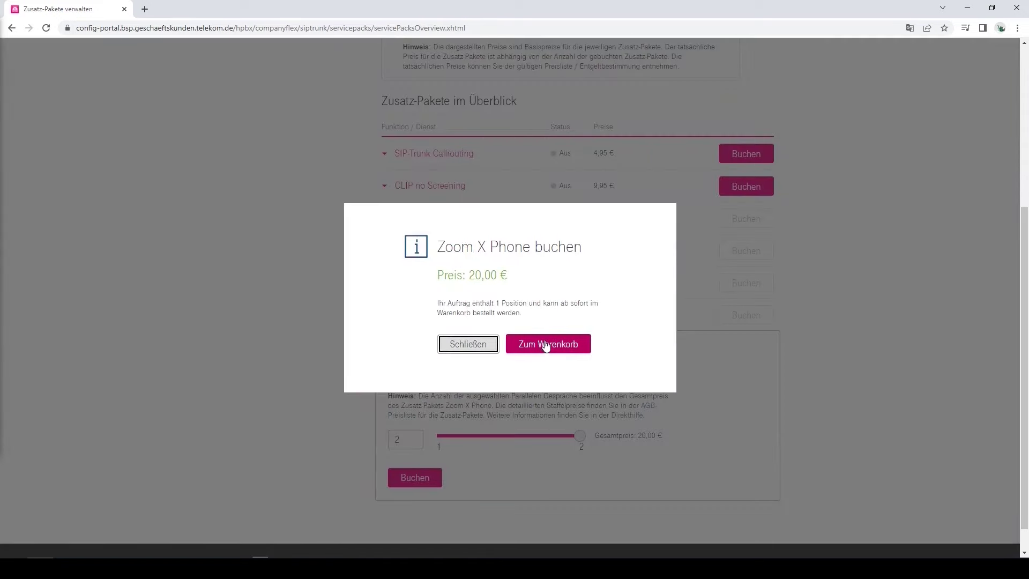
click(545, 346)
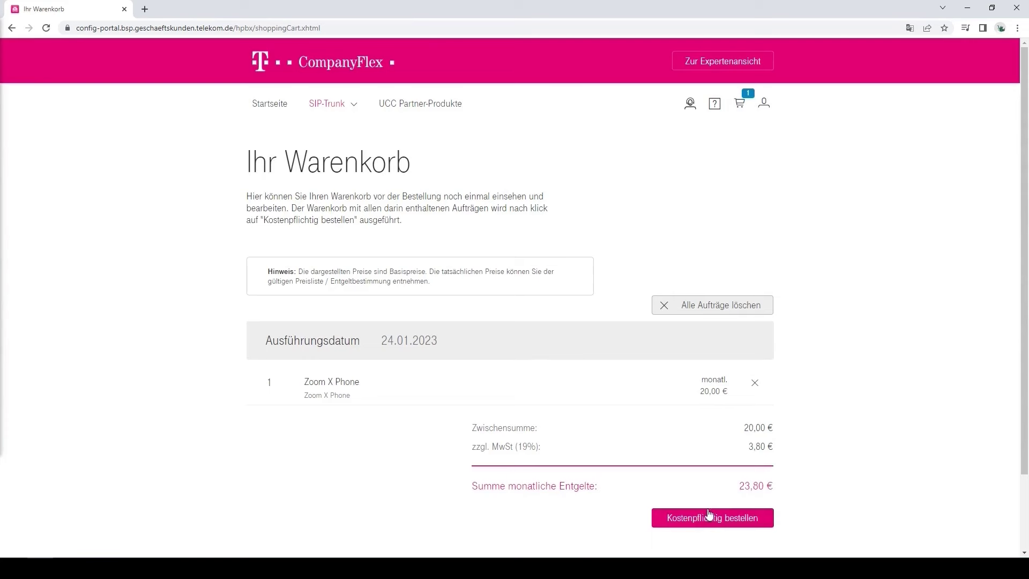
Step: Place the paid Zoom X Phone order, then start its configuration from UCC Partner-Produkte
click(709, 516)
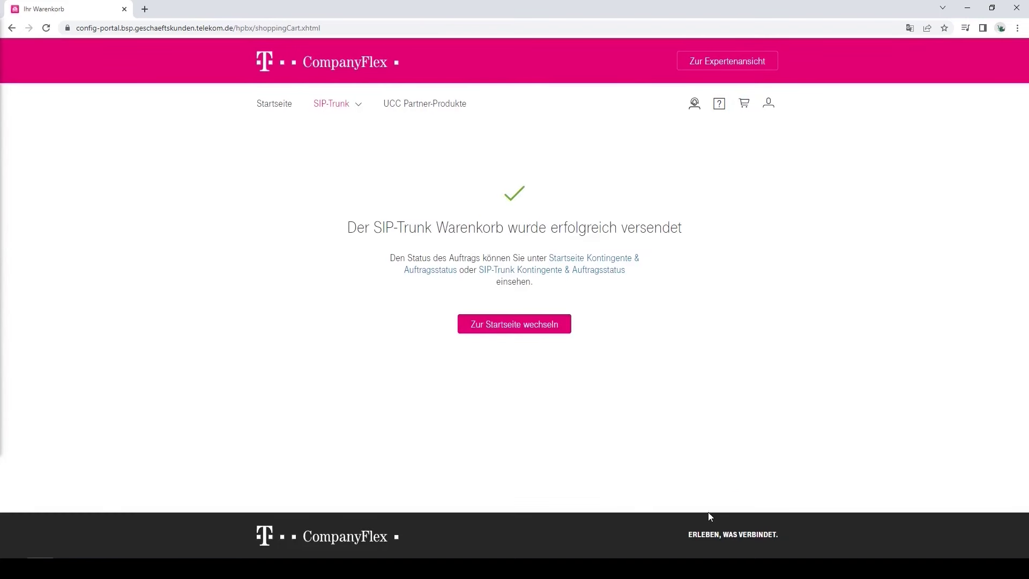
click(510, 325)
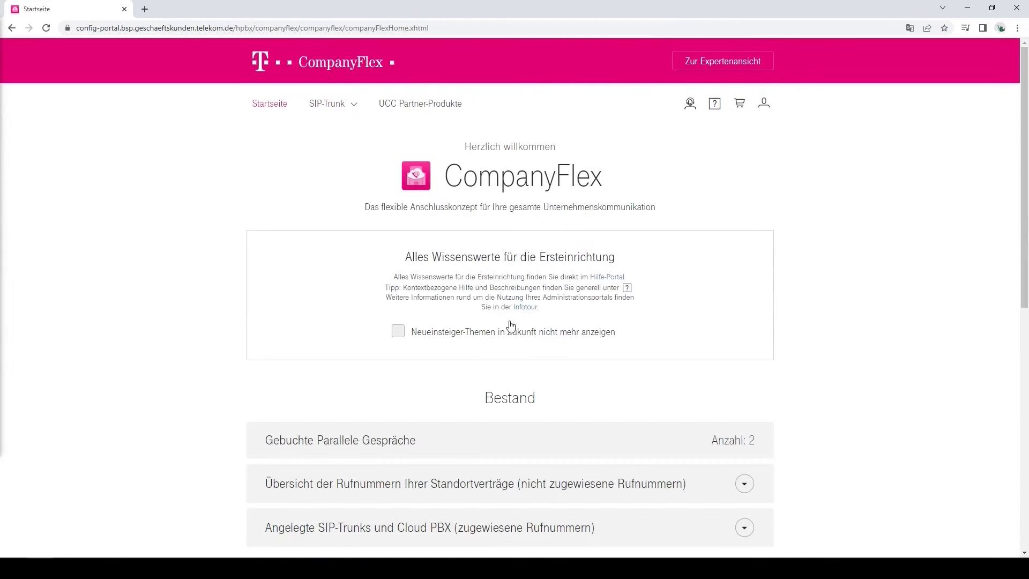
click(415, 109)
scroll(399, 156, down, 1)
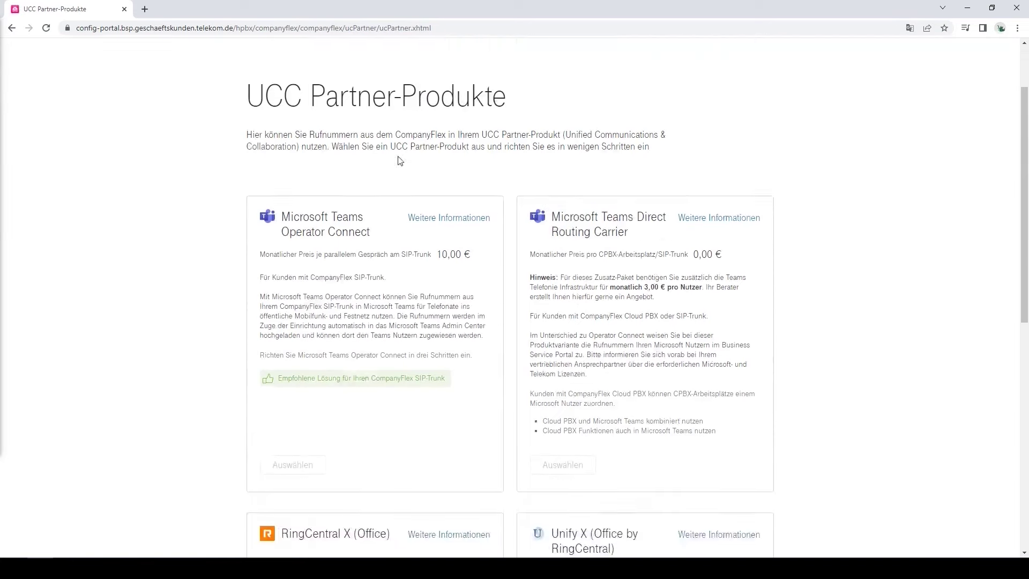
scroll(399, 156, down, 8)
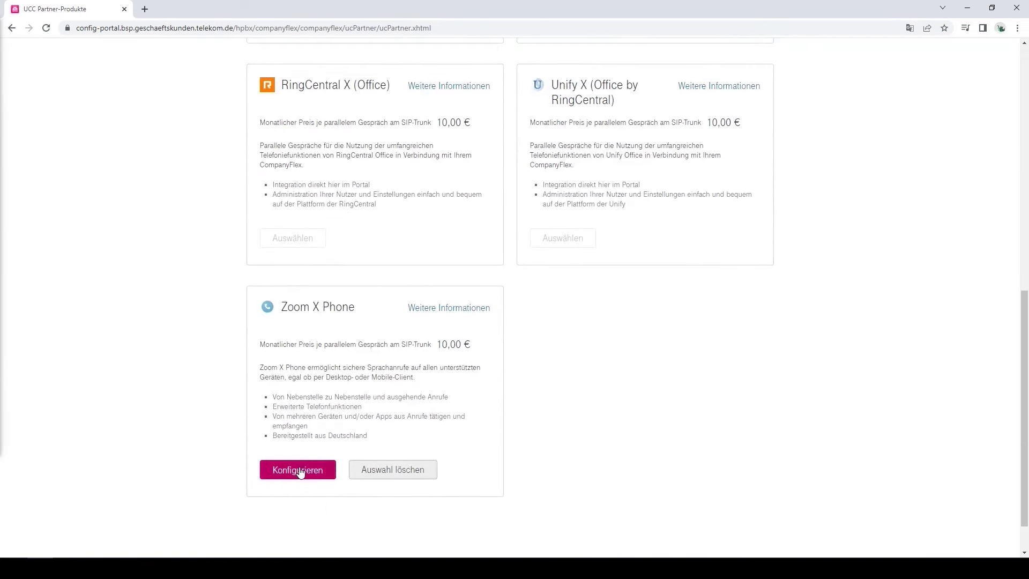
click(300, 472)
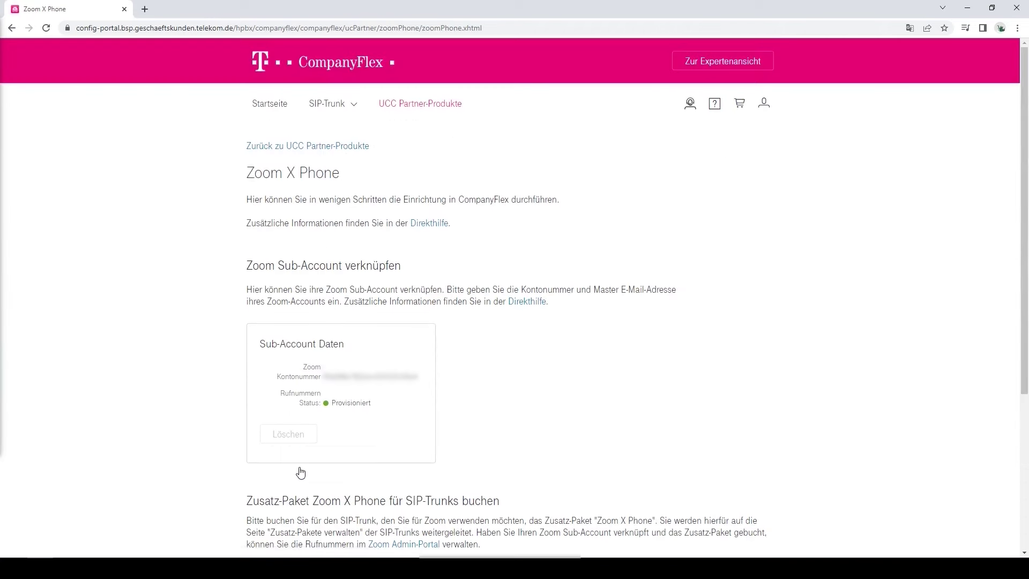
scroll(300, 472, down, 4)
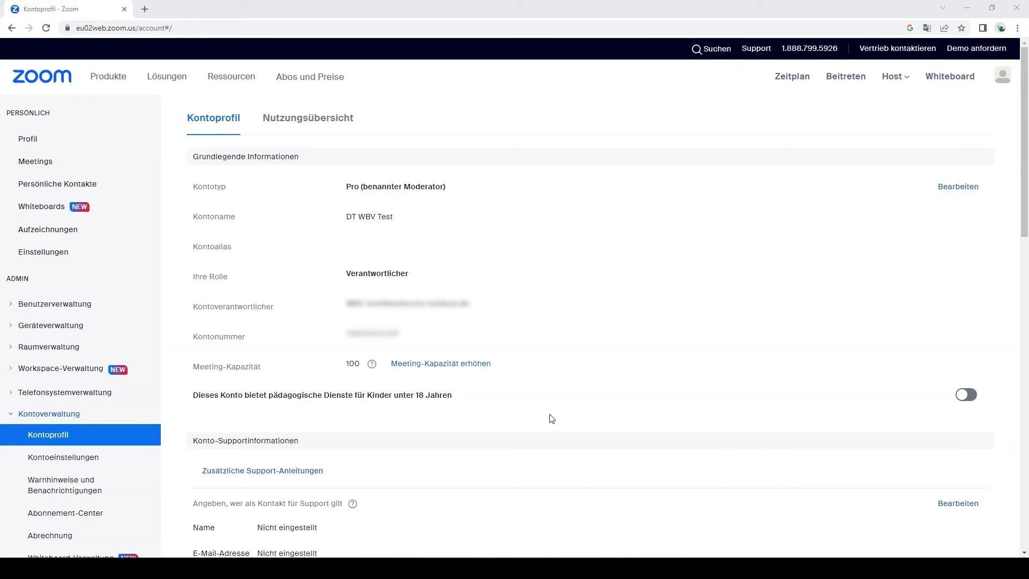
Step: Assign the Zoom Phone Pro package to the owner on extension 800, then go to Rufnummern
click(82, 393)
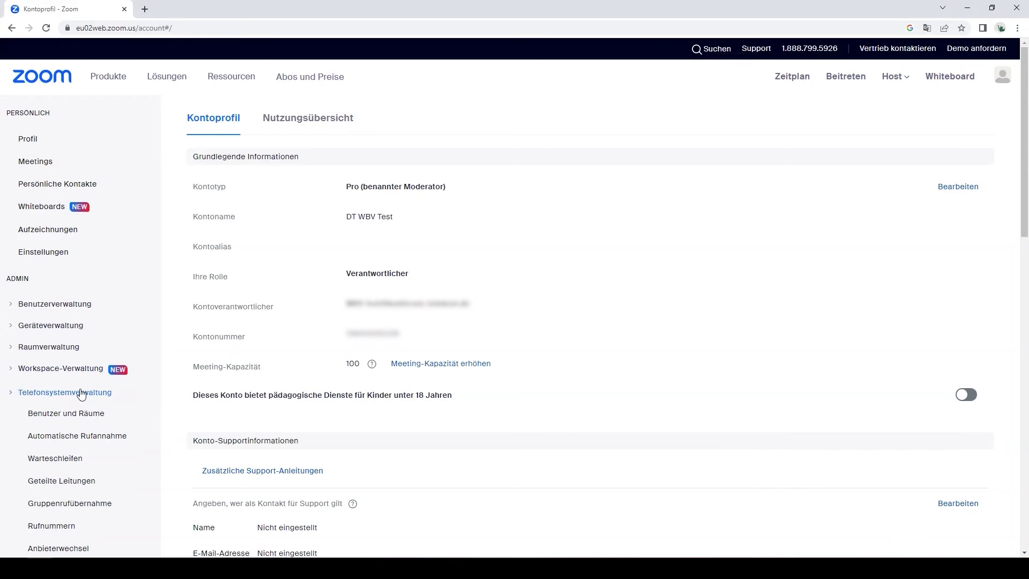
scroll(80, 393, down, 2)
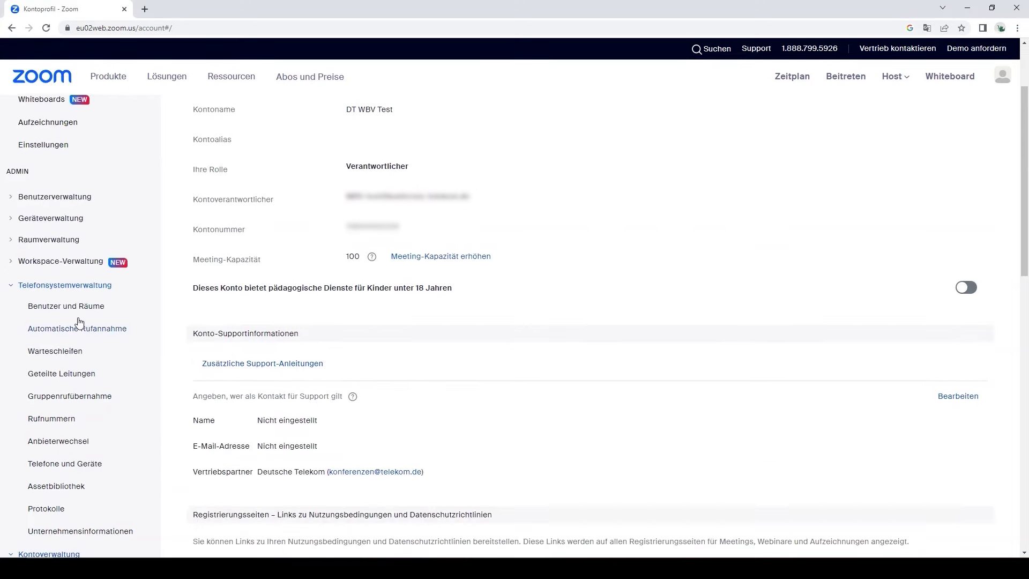
click(80, 309)
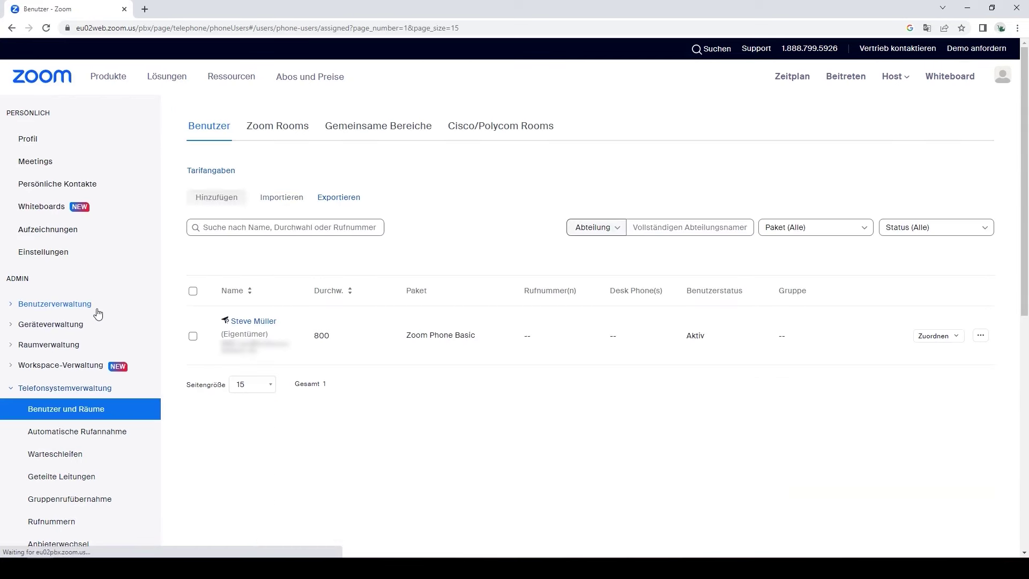
click(192, 339)
click(224, 266)
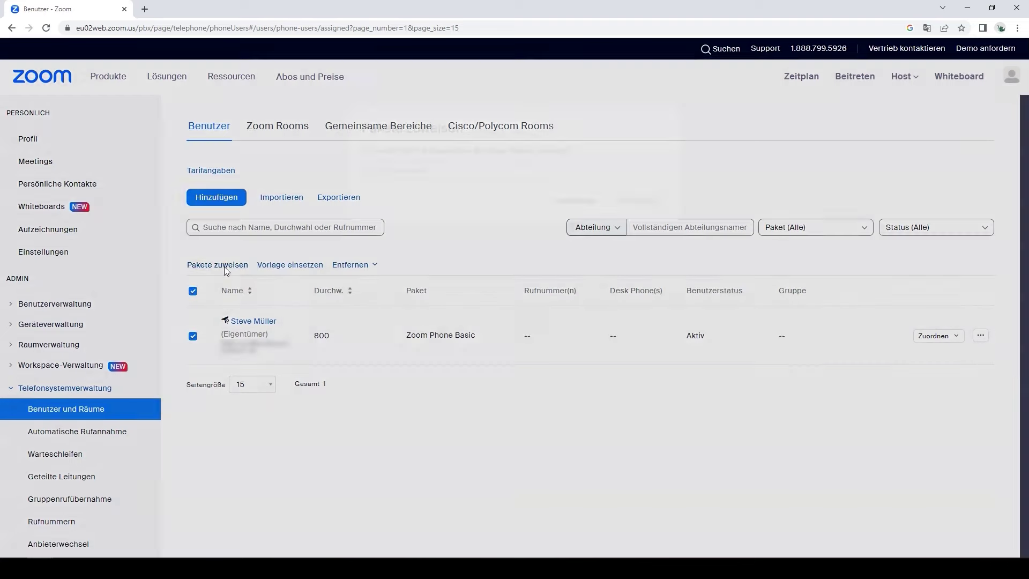
click(539, 182)
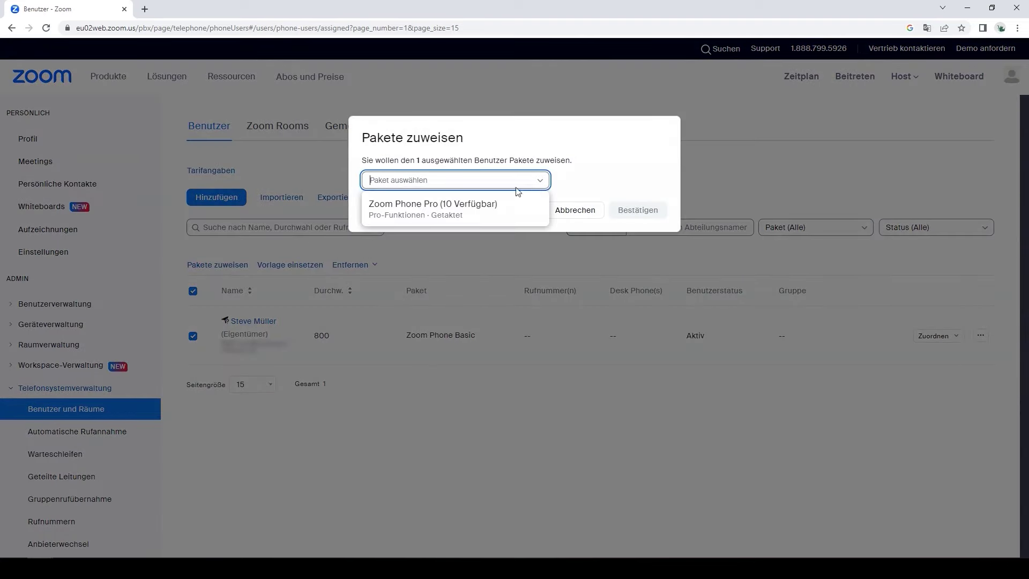
click(450, 208)
click(645, 301)
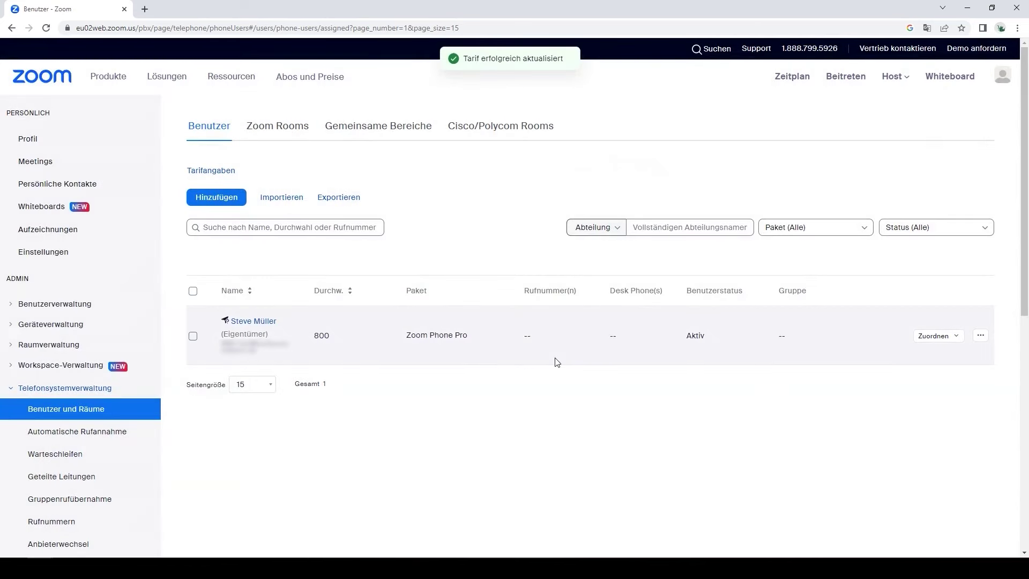
click(50, 524)
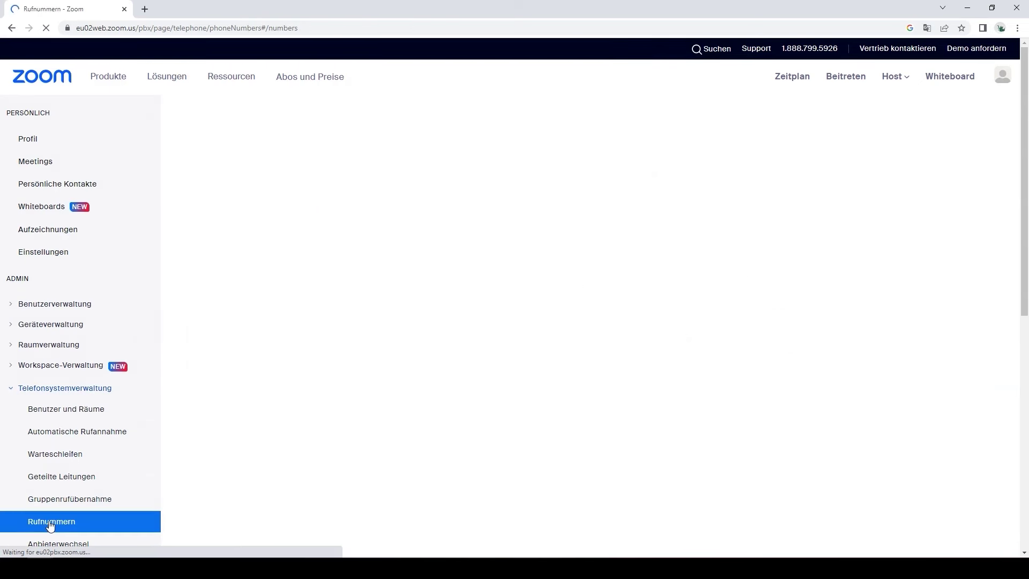
Step: Assign the first unassigned +49 number to the user on extension 800, found by name search
click(294, 131)
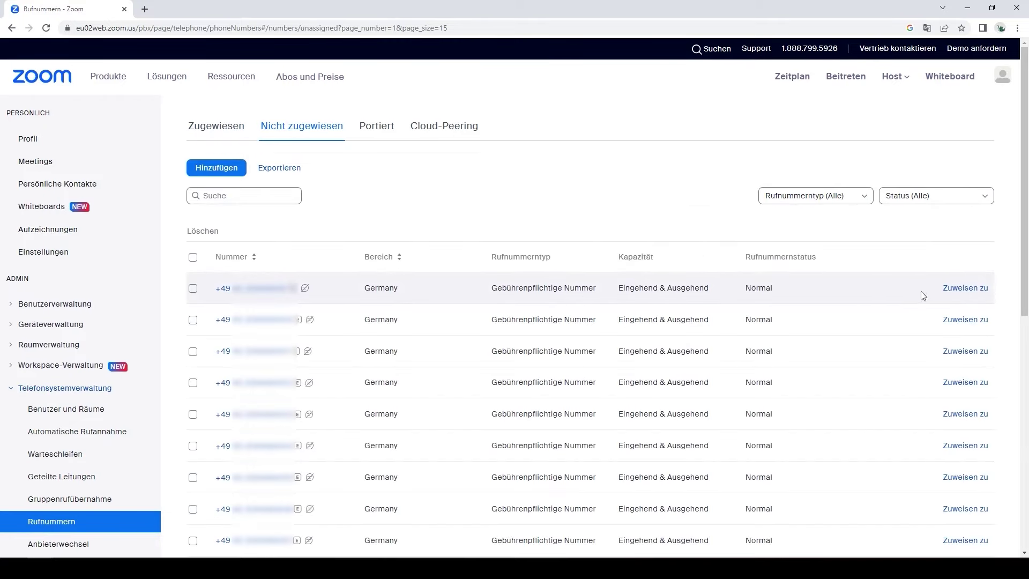
click(955, 291)
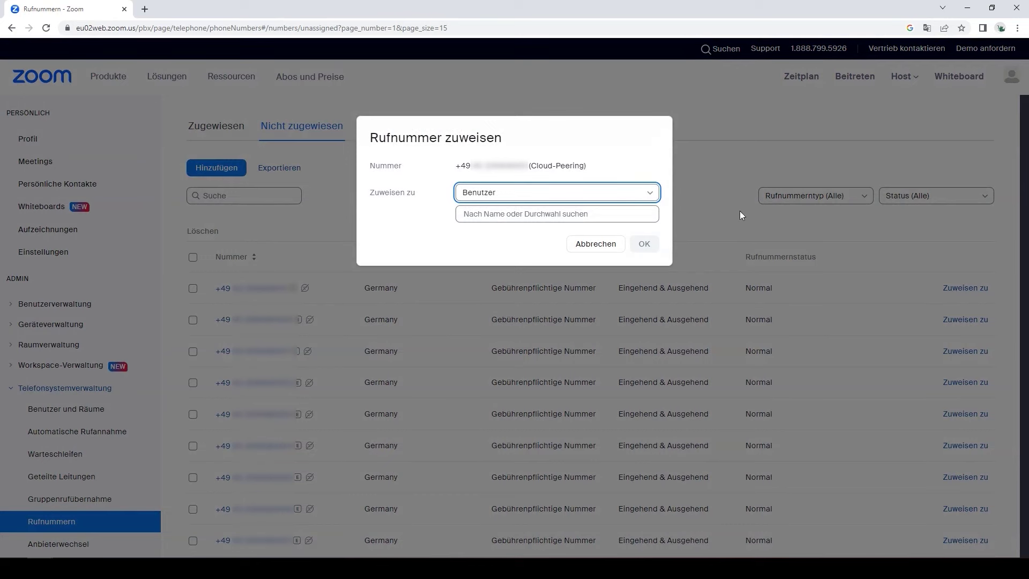
click(631, 213)
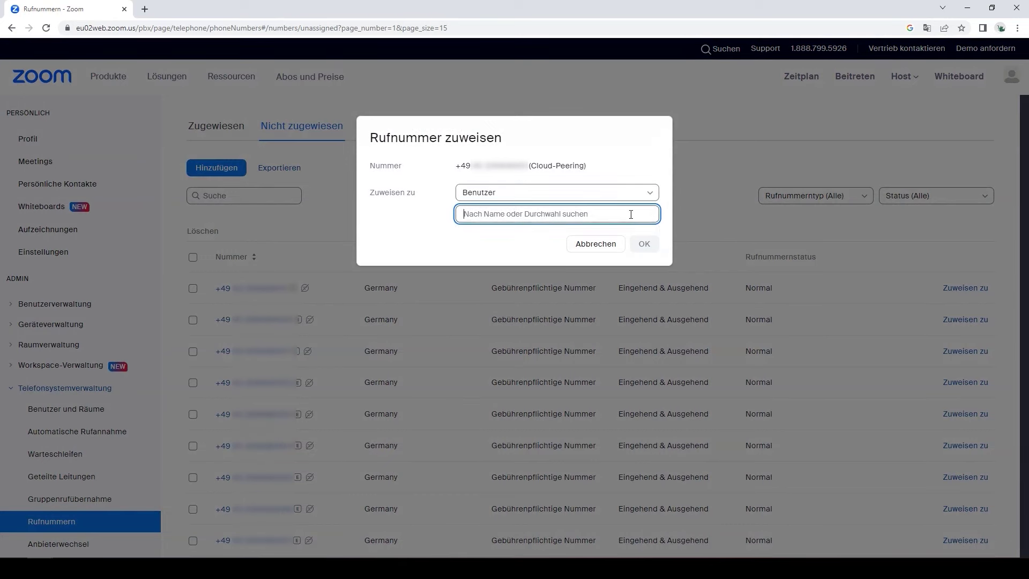
text(Steve)
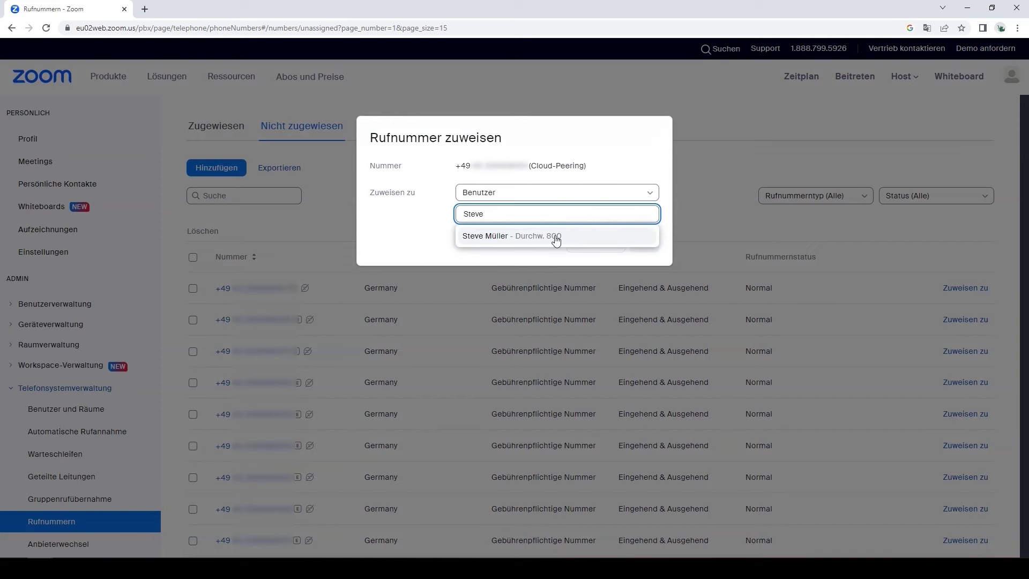
click(557, 241)
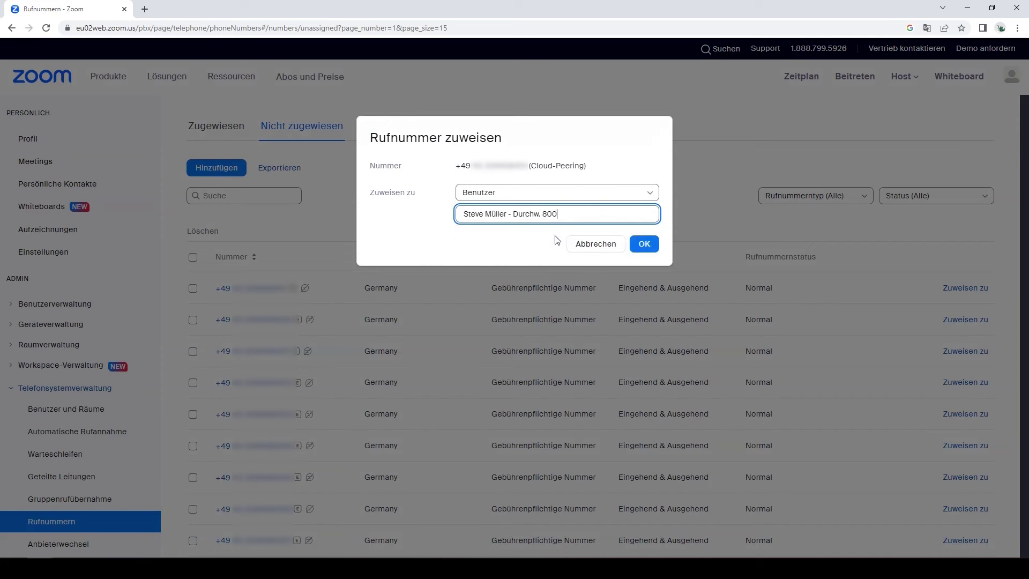
click(645, 244)
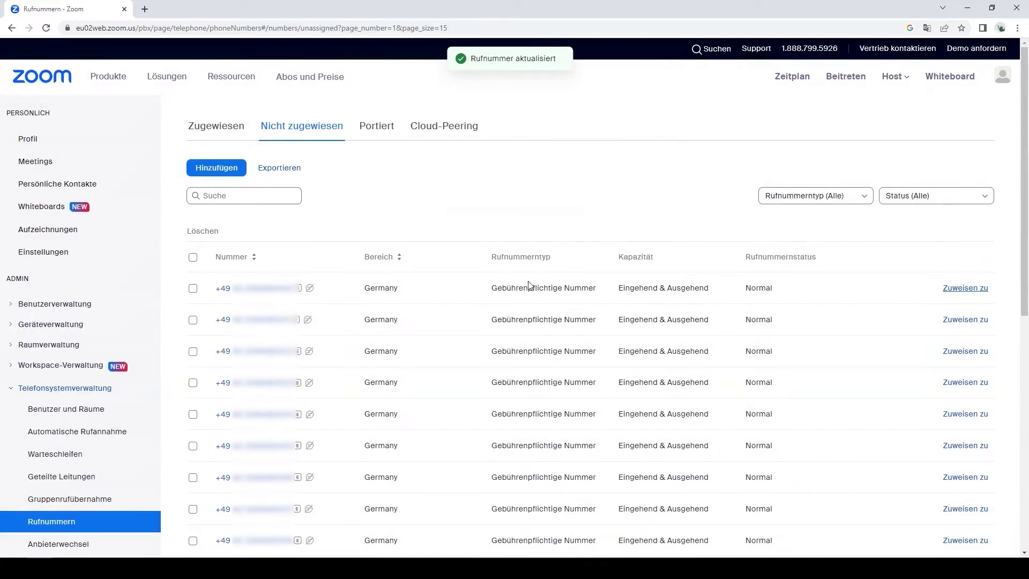
click(77, 408)
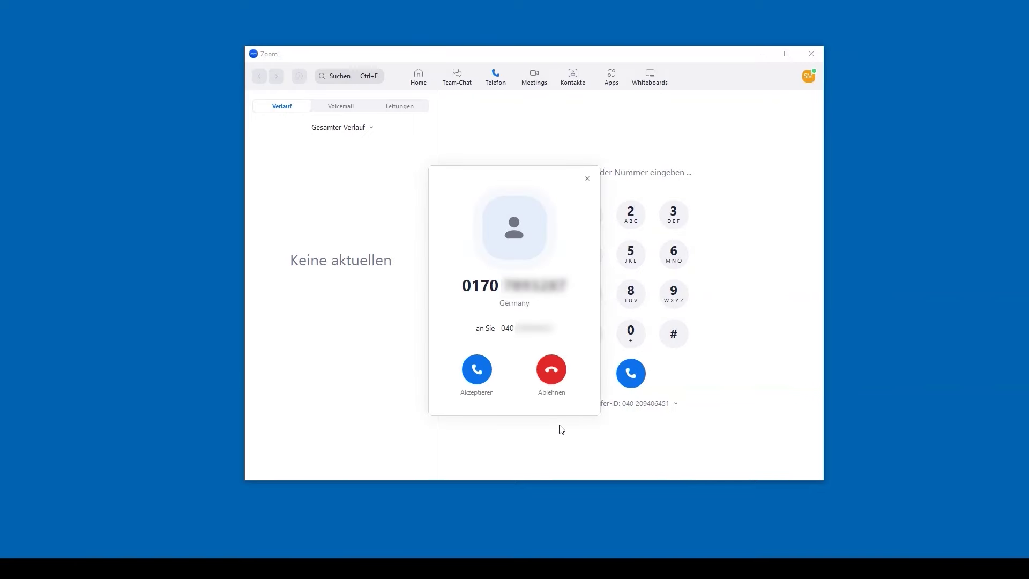
Step: Accept the incoming call from the German mobile number in the Zoom popup
click(477, 369)
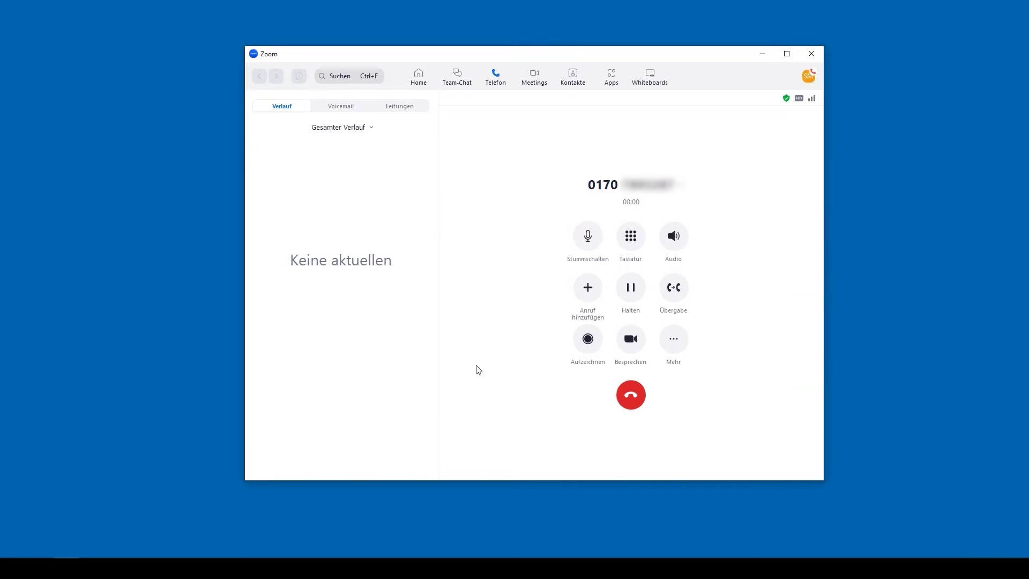